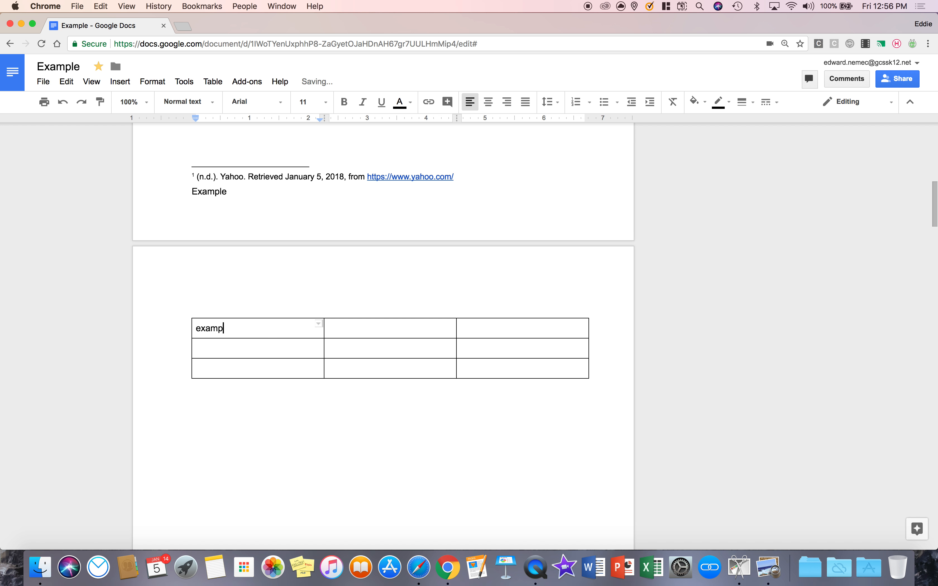
Enter "example" in each of the three cells of the table's second row.
click(196, 348)
text(example)
click(329, 348)
text(example)
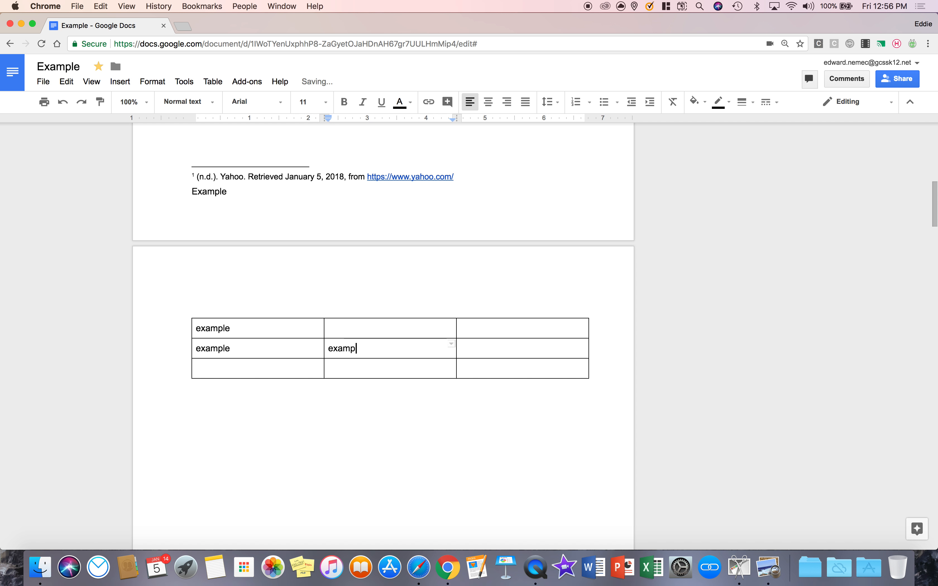
click(462, 349)
text(excam)
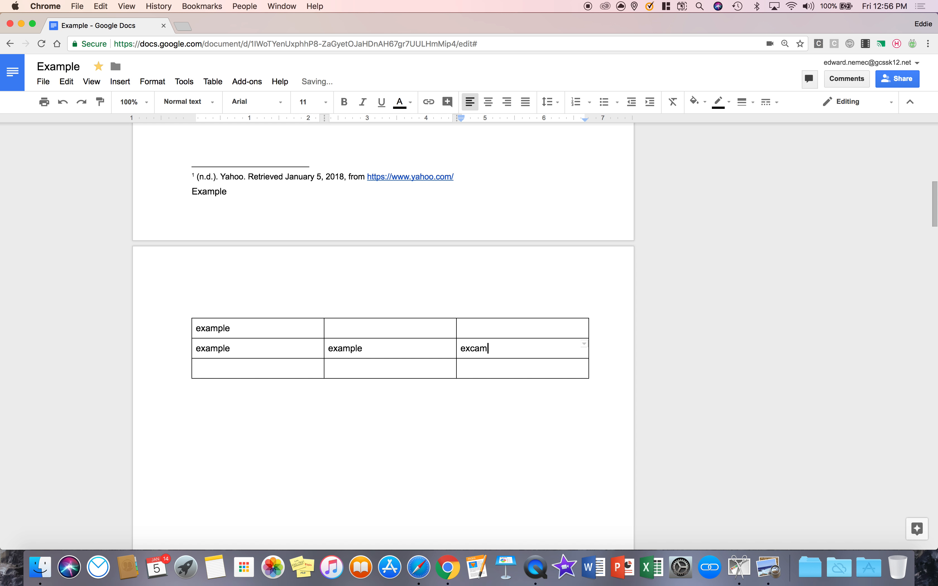
text(ample)
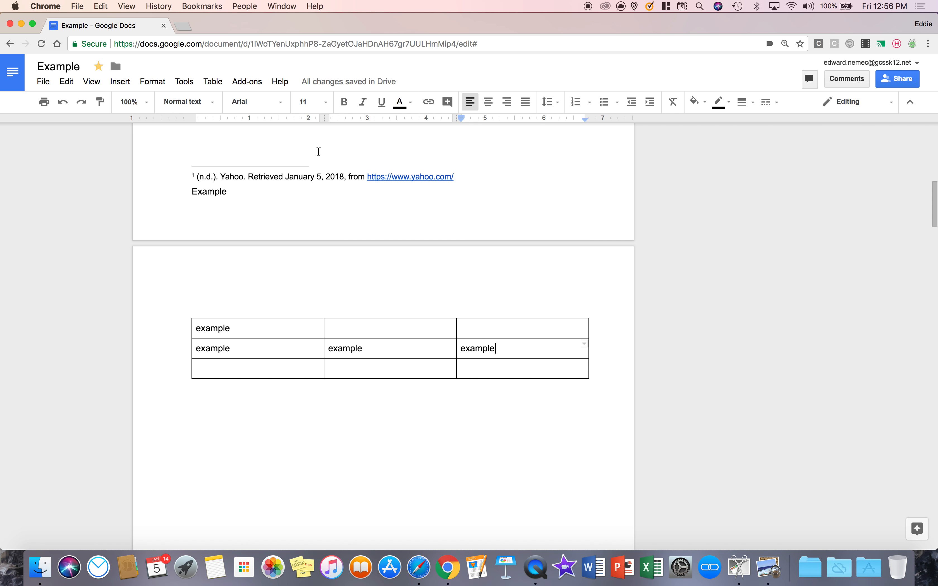
Insert a column to the right of the table's middle column.
click(206, 81)
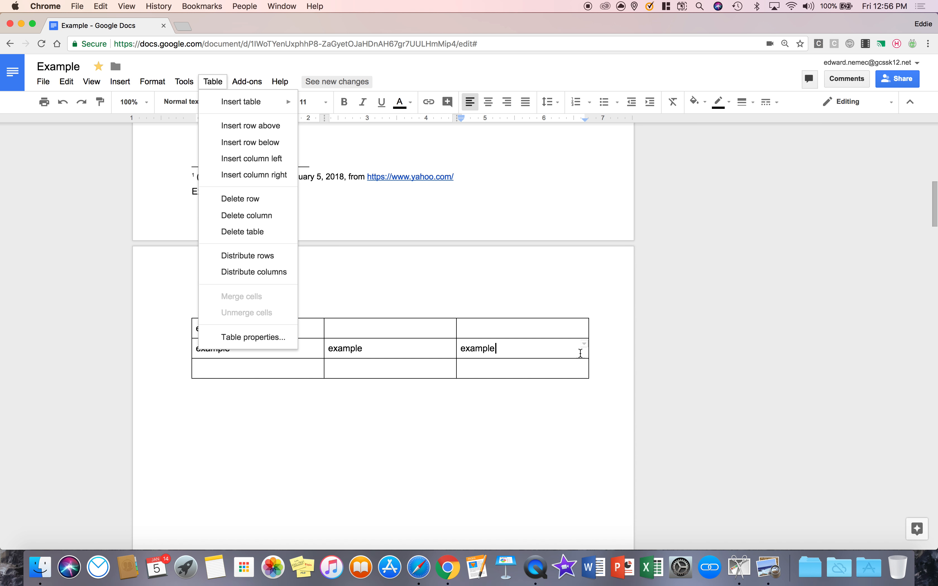
click(558, 345)
click(441, 346)
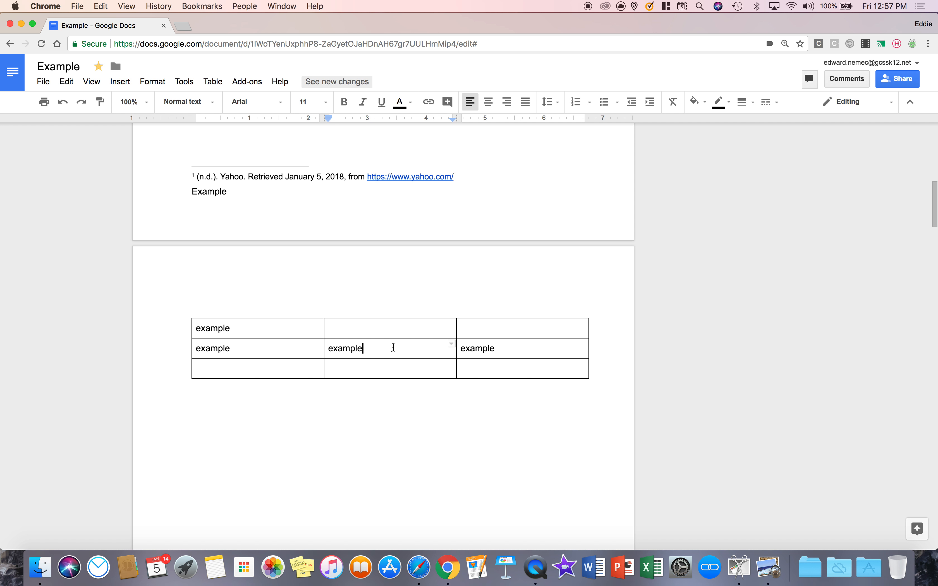
click(184, 82)
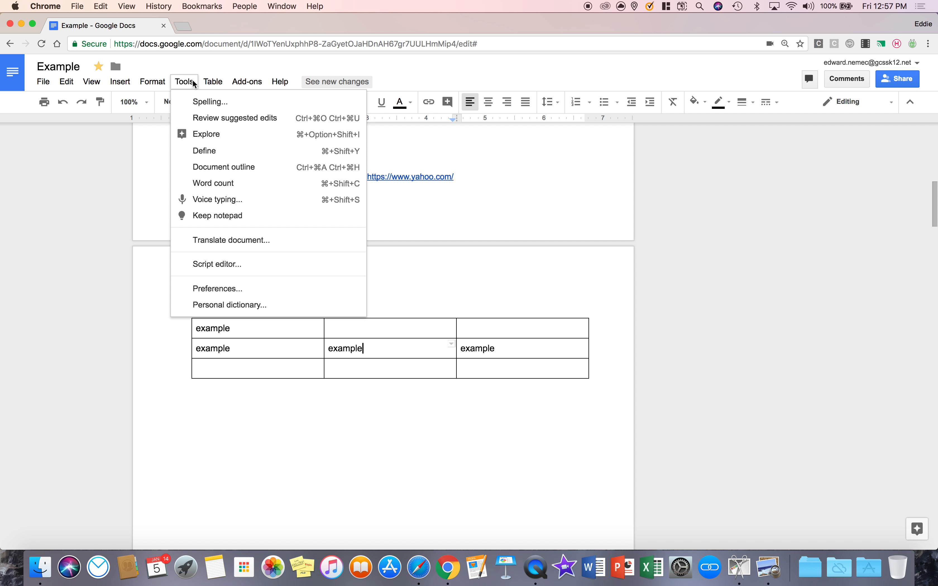
click(213, 82)
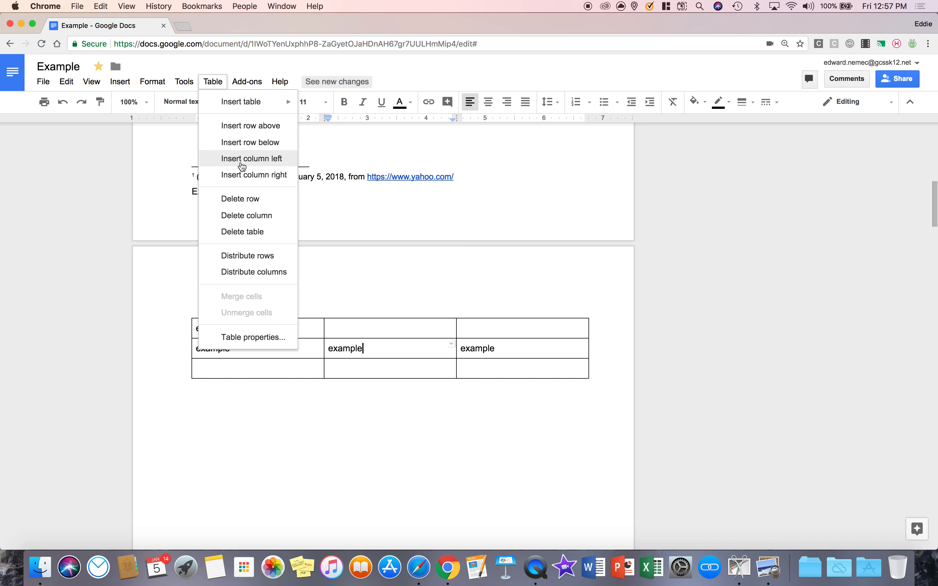
click(252, 176)
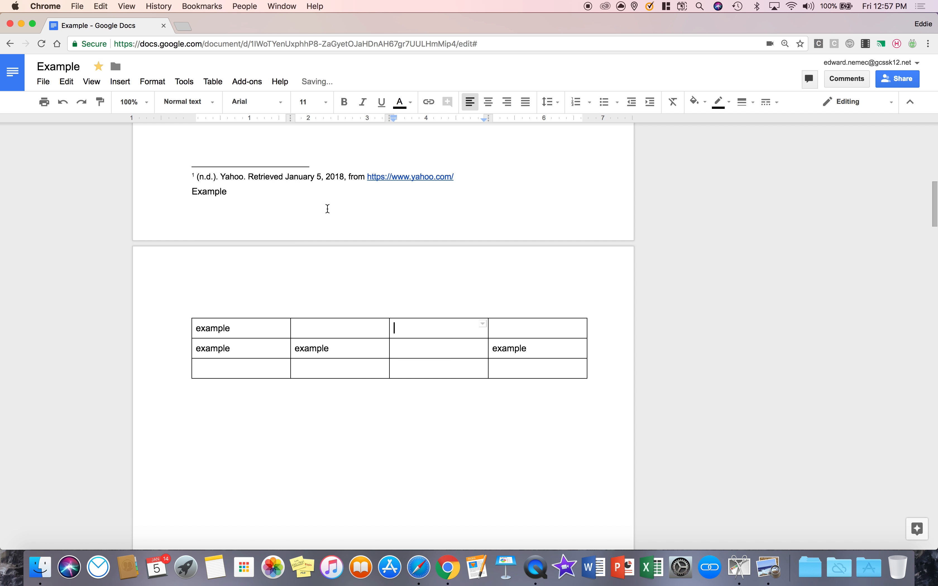
Delete the empty third column from the table.
drag(434, 333, 435, 368)
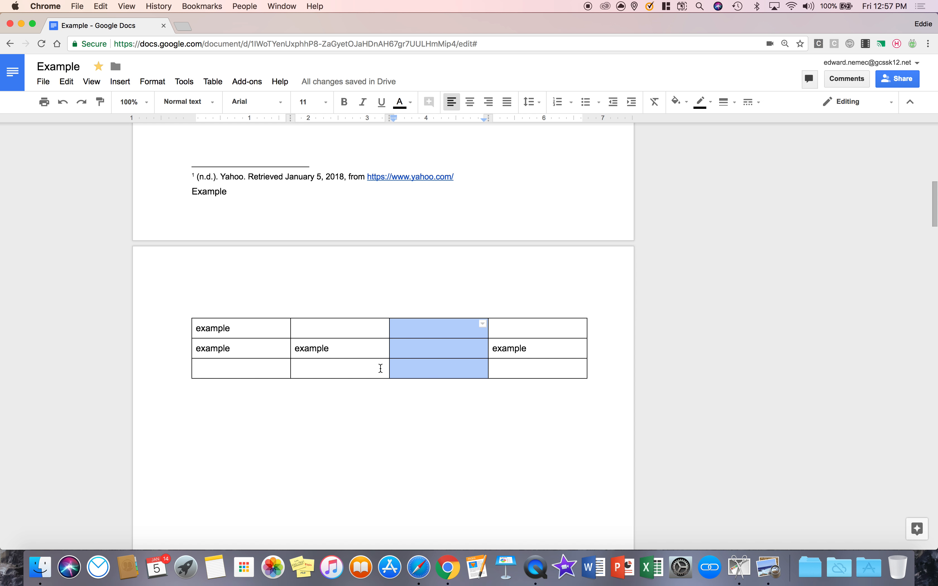
click(463, 332)
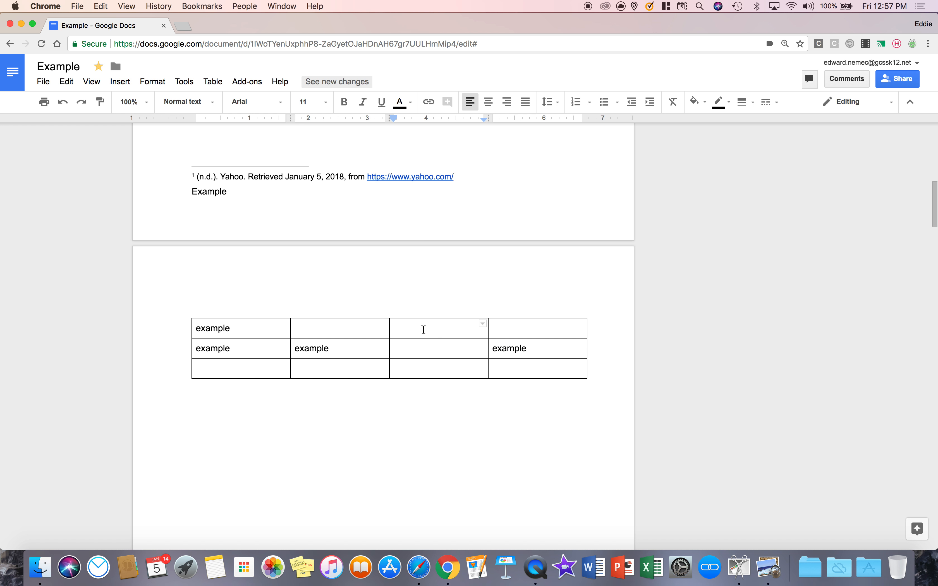
click(212, 81)
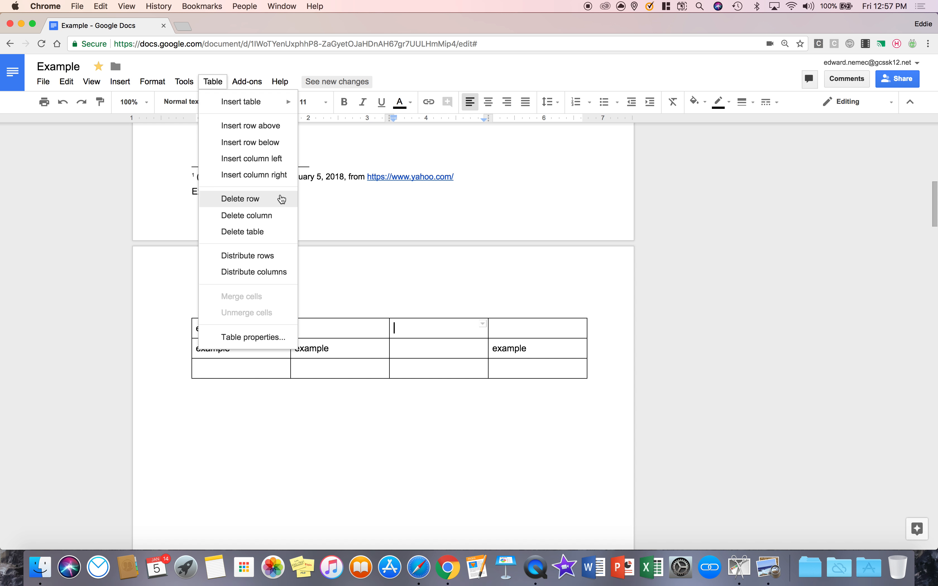
click(266, 216)
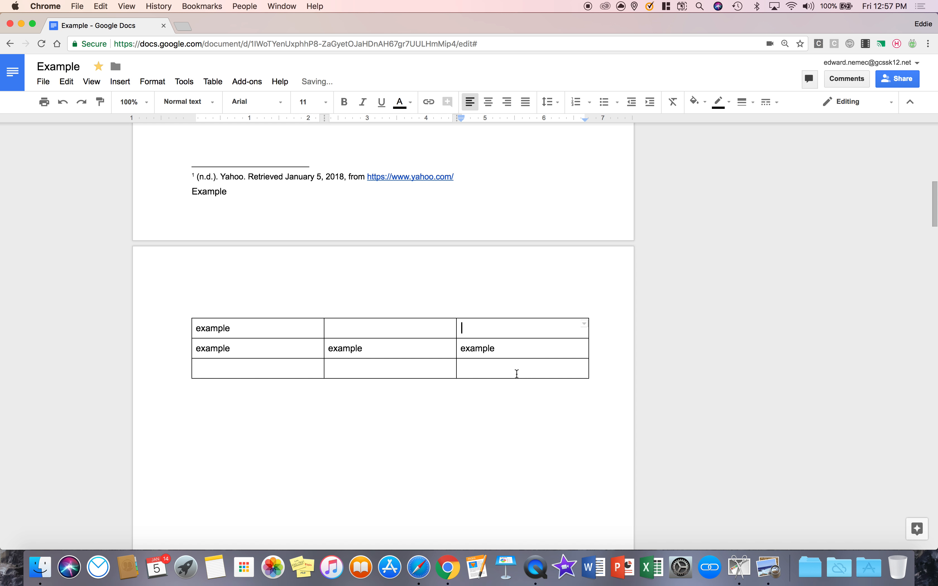
Delete the table's second and third columns together, and undo that deletion.
drag(509, 373, 414, 335)
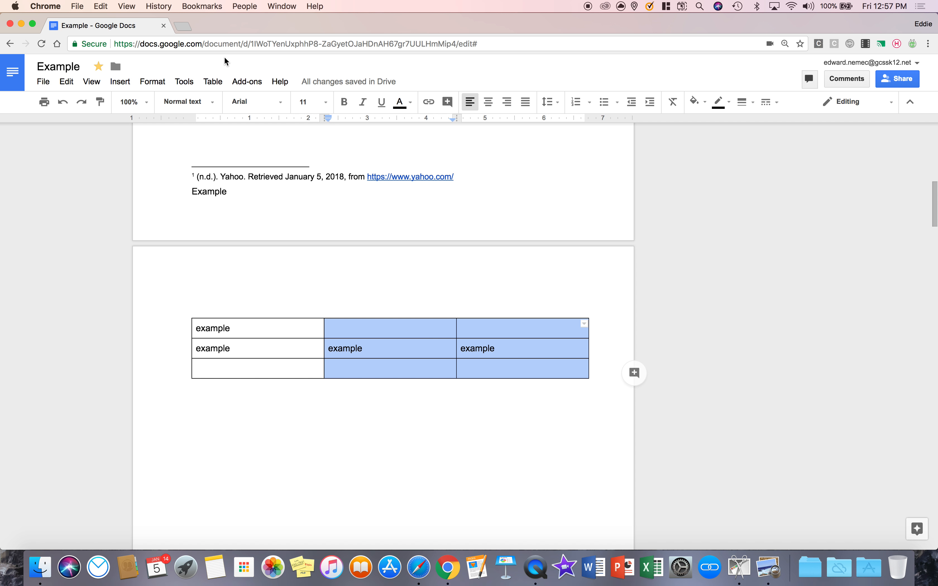
click(212, 82)
click(253, 213)
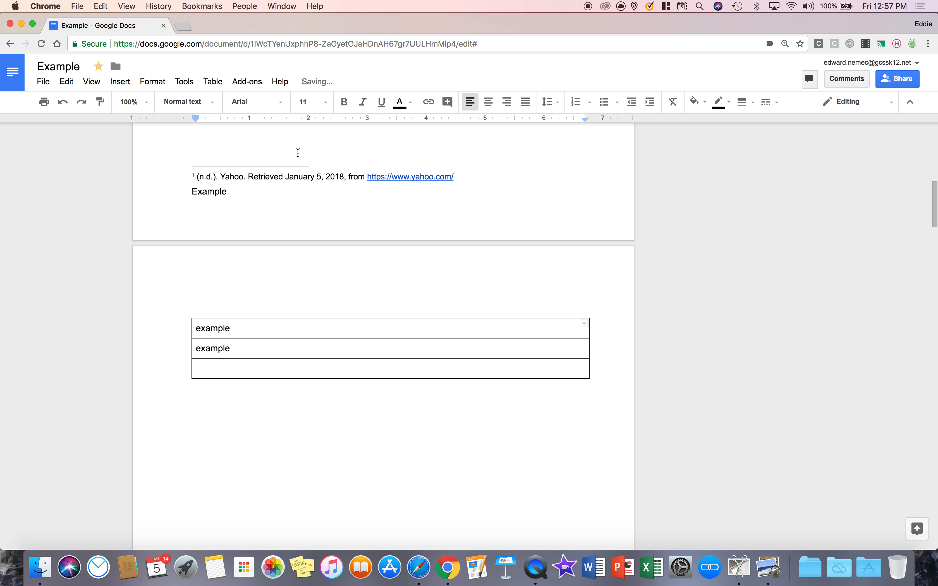
click(63, 102)
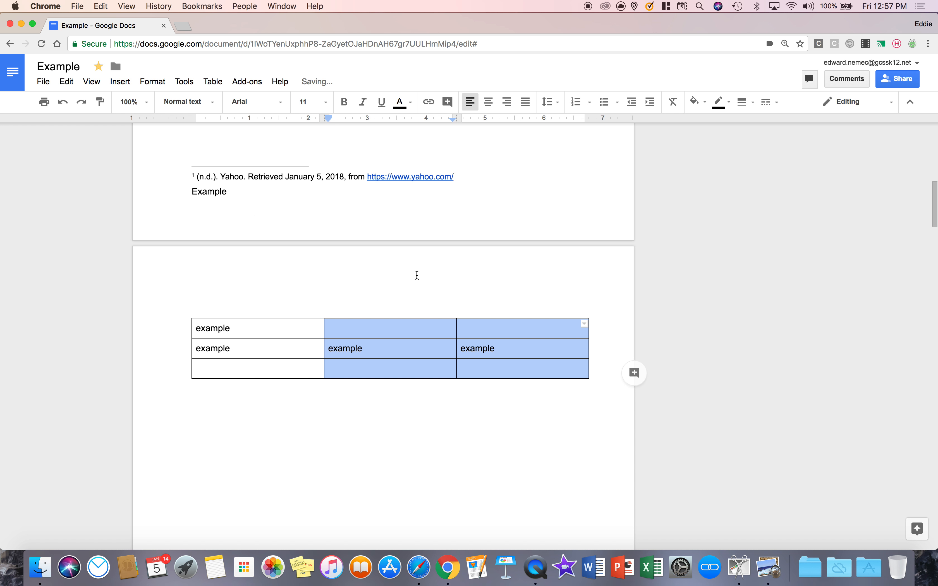
Insert a row above the table's second row.
click(431, 346)
click(250, 343)
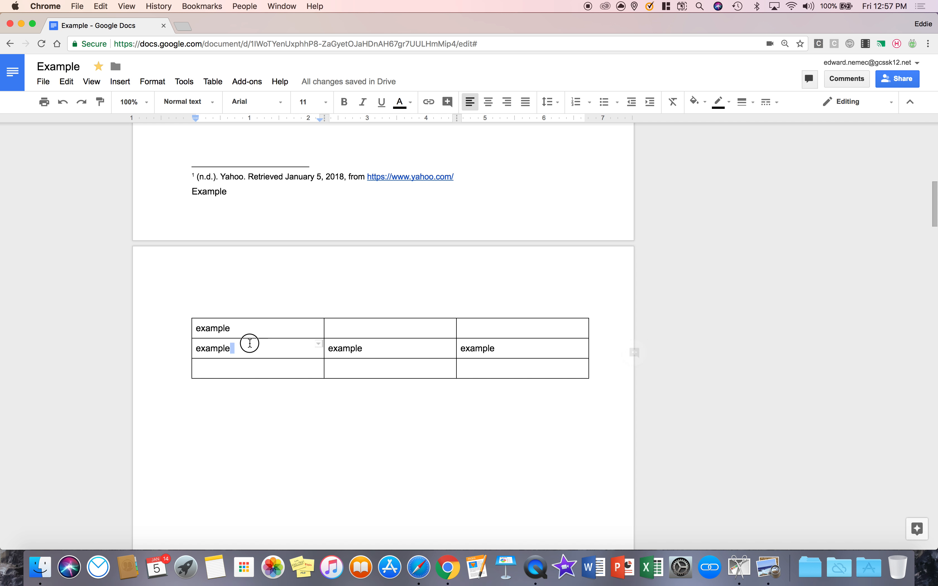
drag(249, 344, 209, 329)
click(252, 354)
click(215, 82)
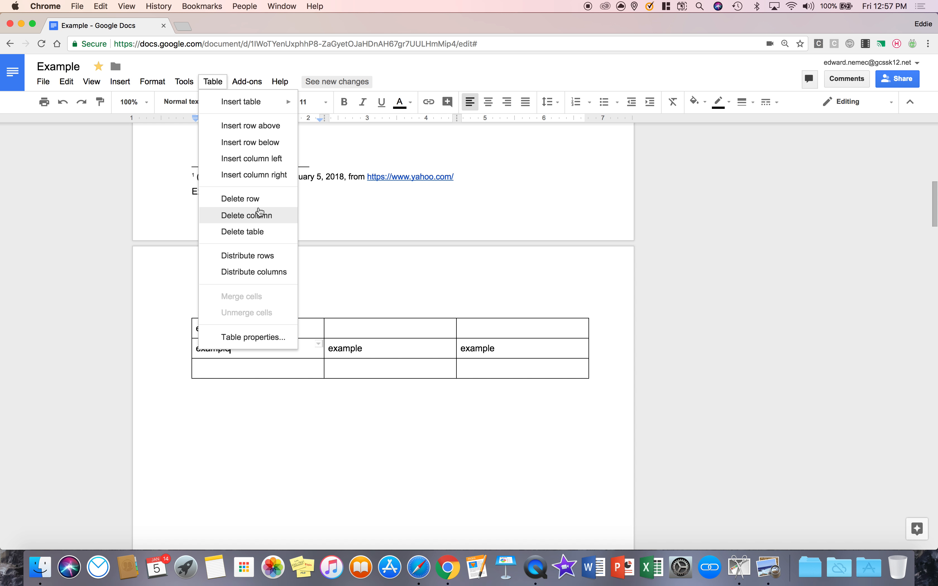
click(265, 127)
Delete the empty second row of the table, and undo that deletion.
drag(250, 355, 490, 353)
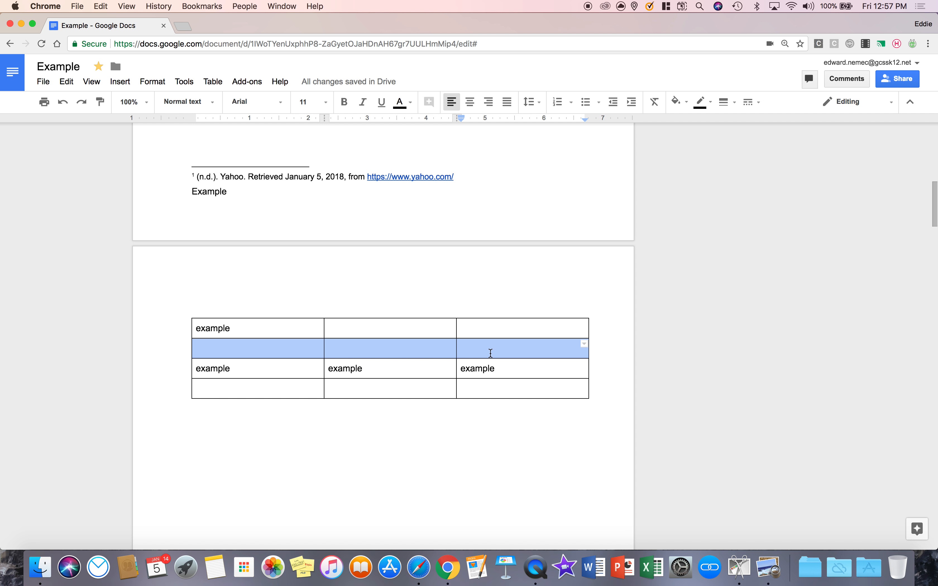
click(219, 82)
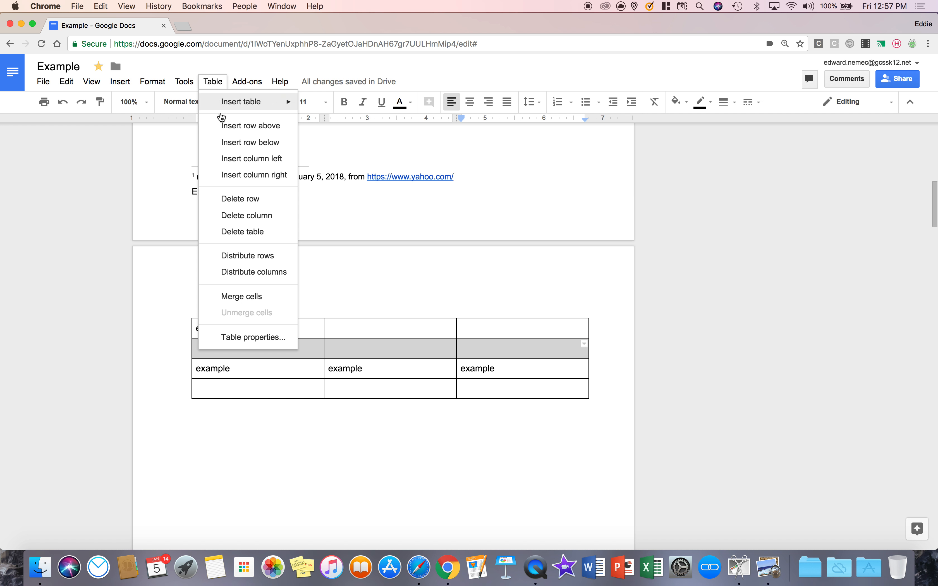
click(268, 201)
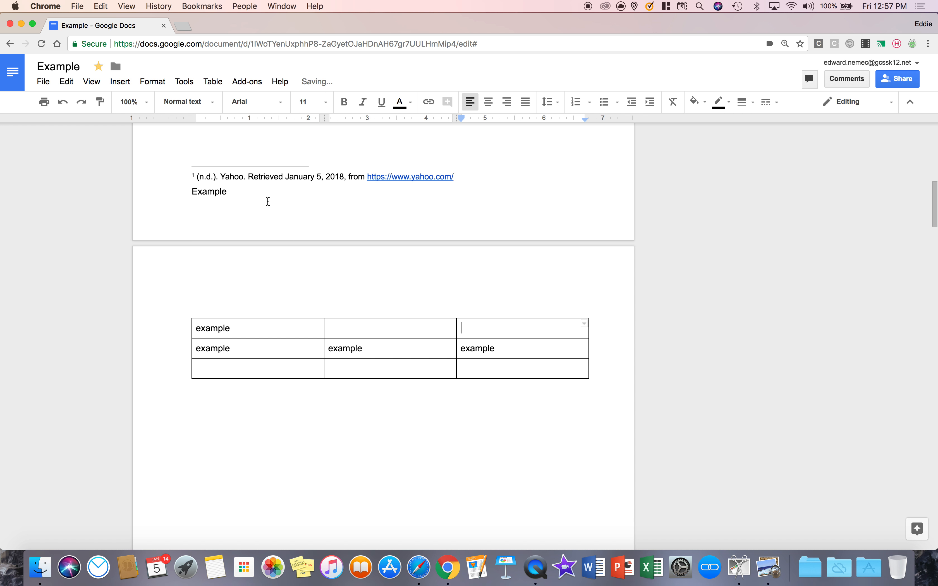
click(64, 102)
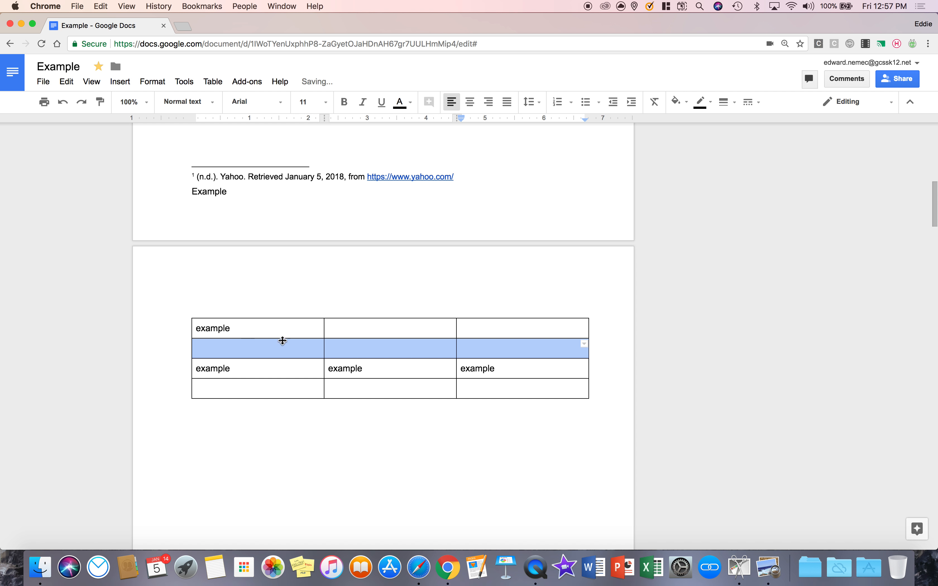
Merge the three cells of the empty second row into one cell.
click(430, 372)
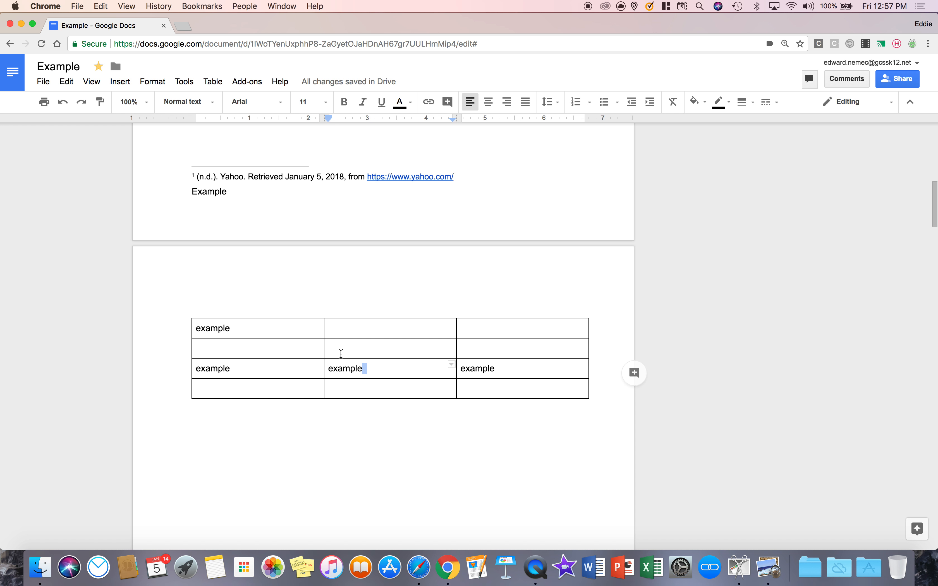
drag(467, 346, 295, 350)
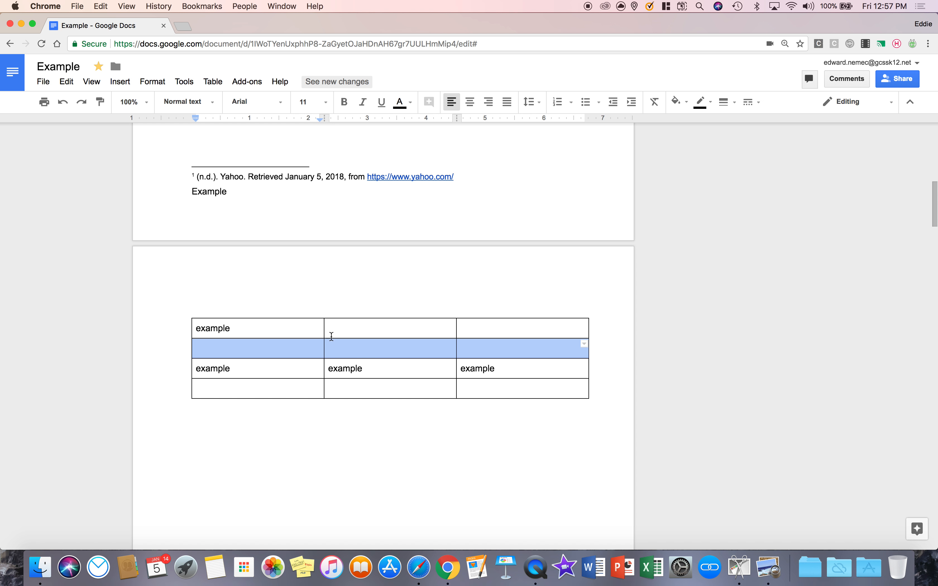
click(209, 83)
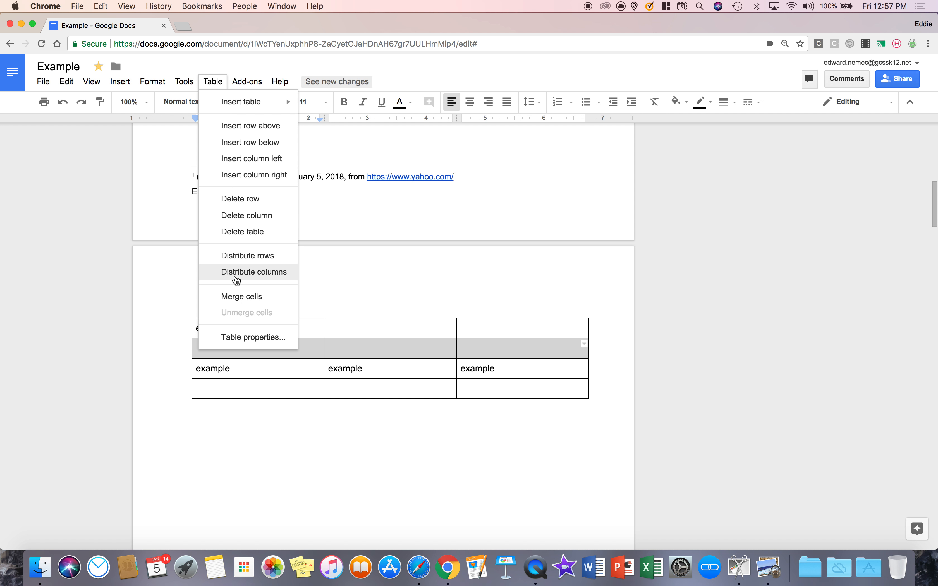
click(253, 302)
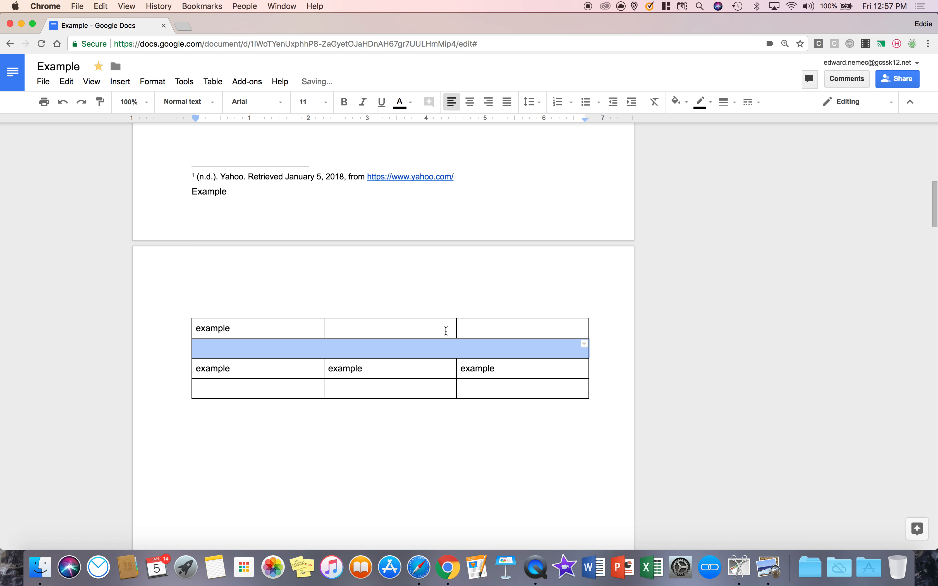
Center-align the merged cell and enter "Middle" in it.
click(397, 347)
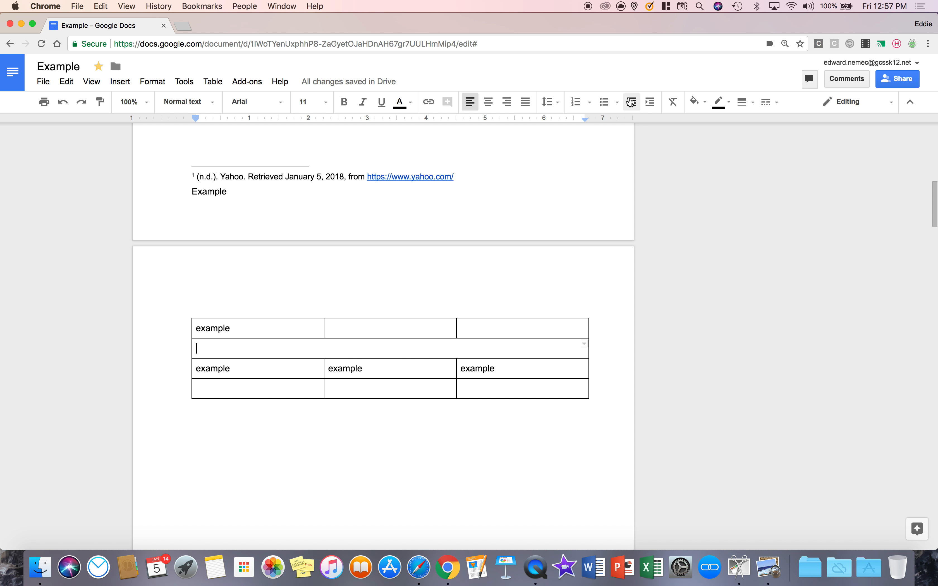
click(488, 105)
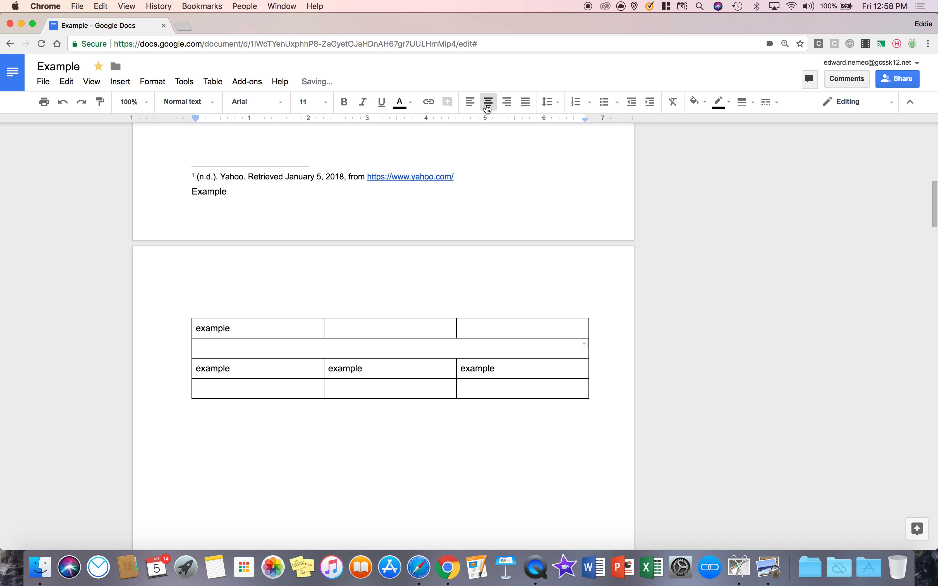
text(Middle)
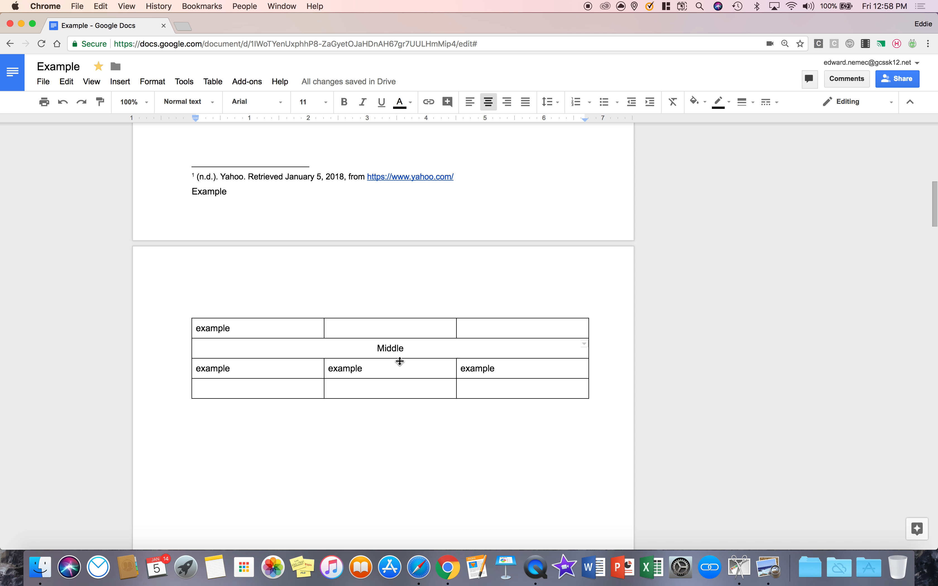
Widen the table's middle column on both sides, and distribute the columns evenly.
drag(457, 325, 513, 322)
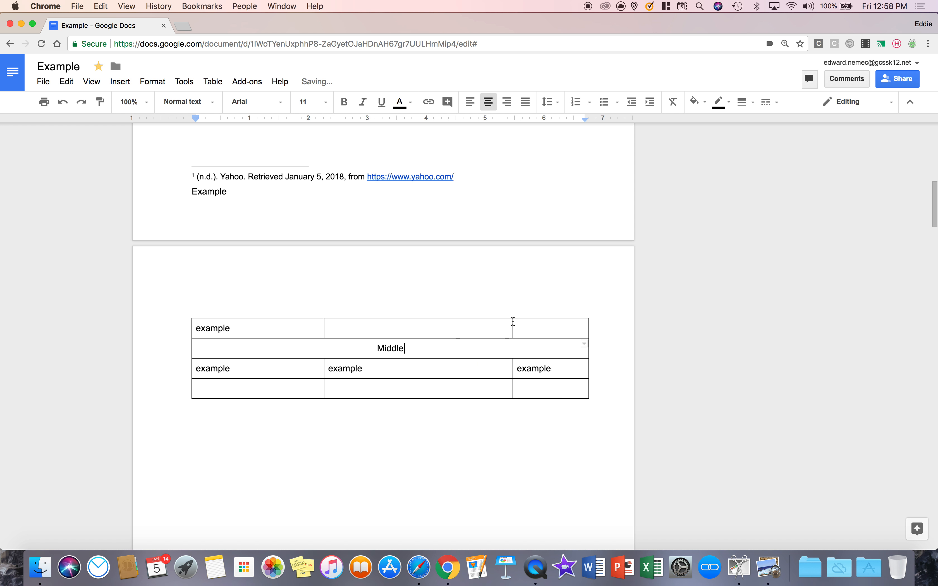
drag(324, 331, 230, 333)
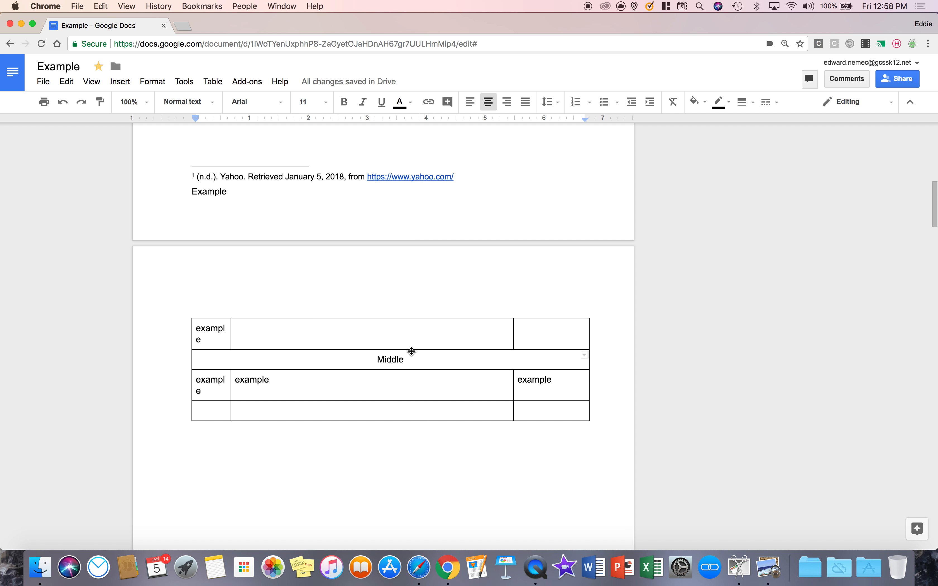
click(213, 80)
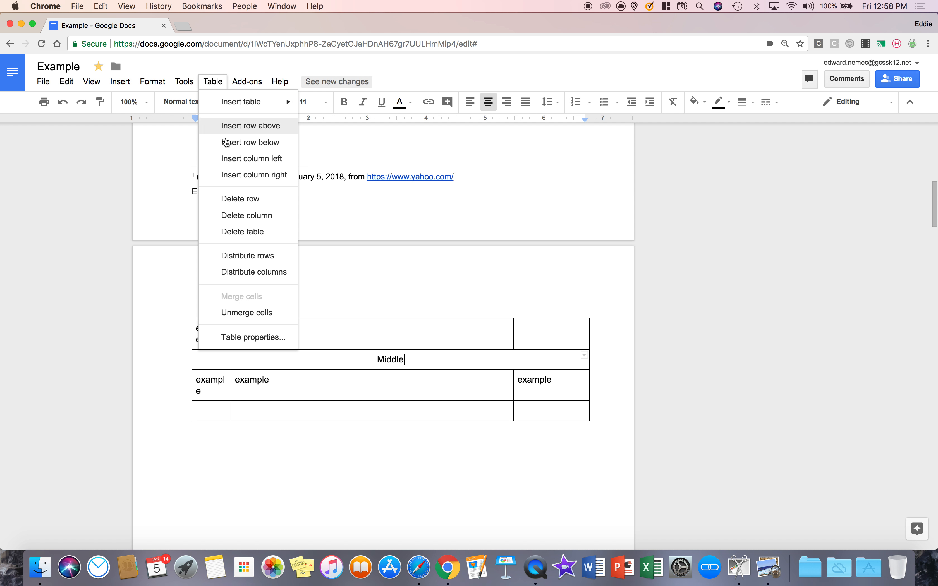
click(247, 273)
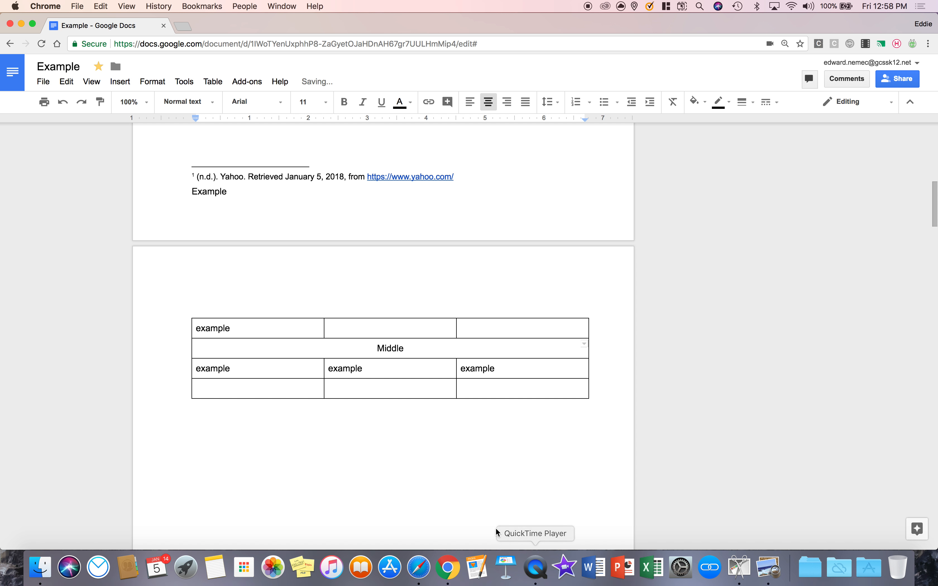
Make the table's last row much taller, and distribute the rows evenly.
drag(279, 333, 277, 471)
click(258, 408)
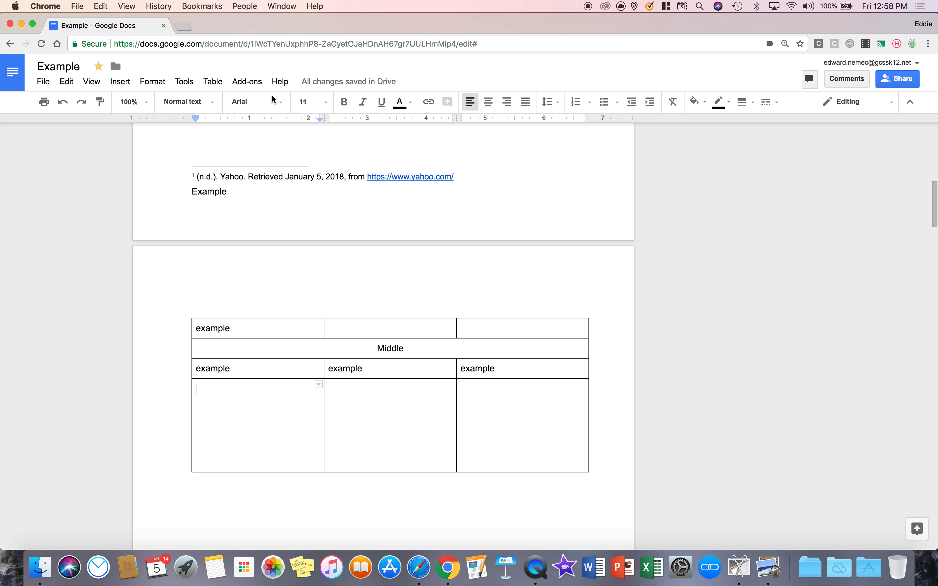
click(216, 86)
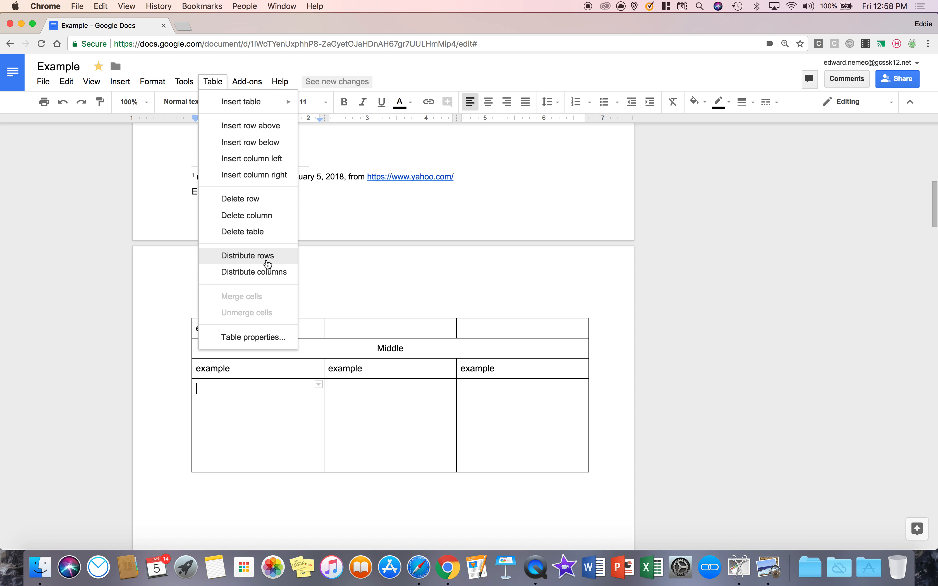
click(269, 256)
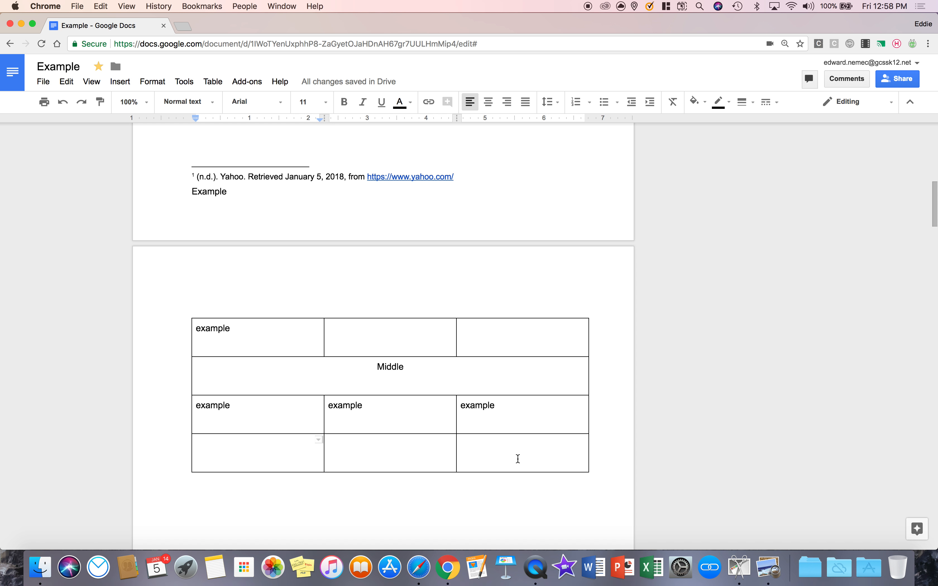
Give the whole table a red border 1.5 pt thick in its table properties.
drag(518, 459, 216, 340)
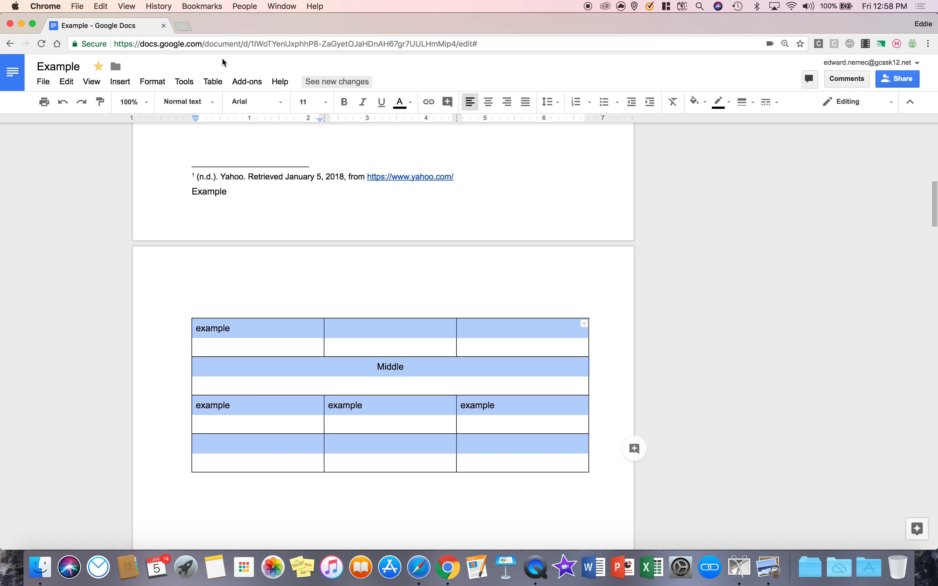
click(212, 83)
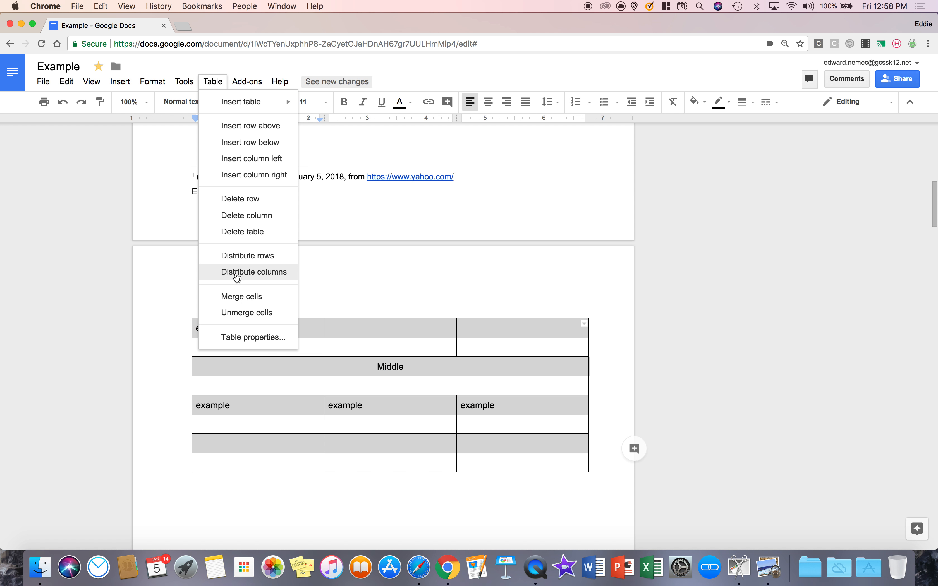
click(249, 342)
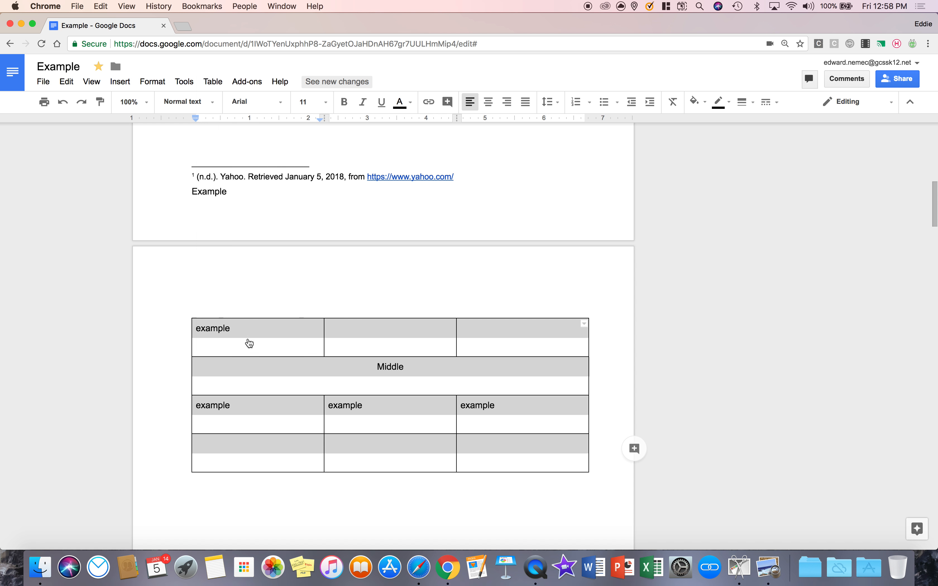
click(371, 252)
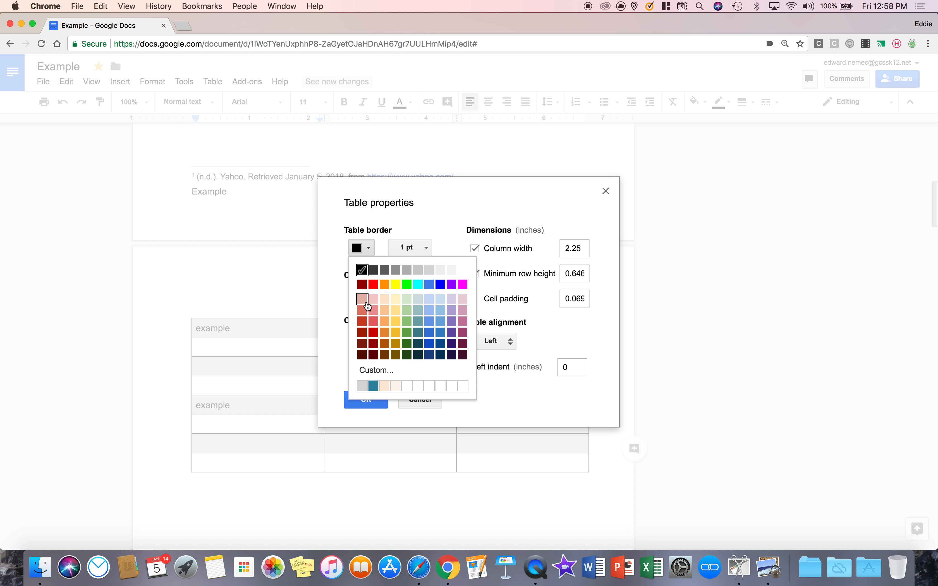
click(374, 286)
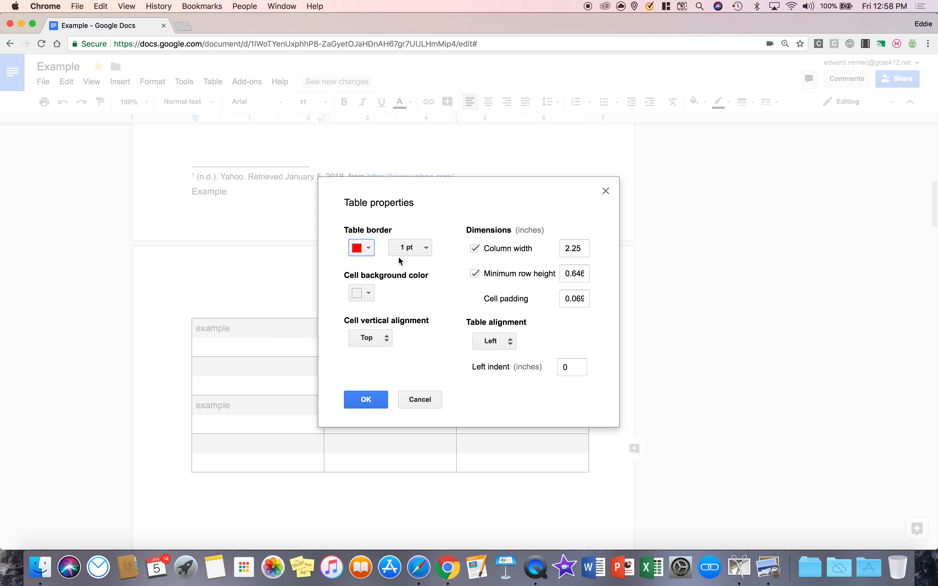
click(405, 249)
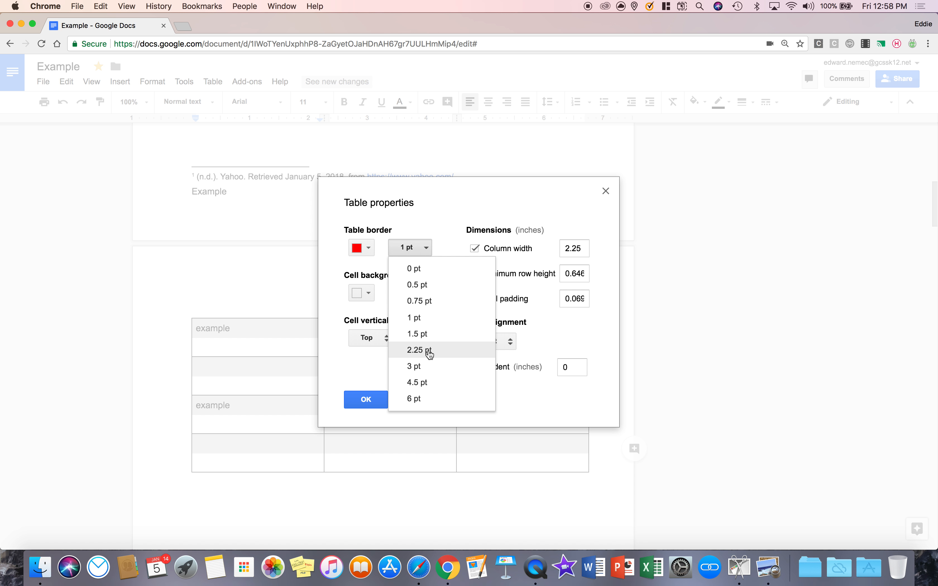
click(425, 334)
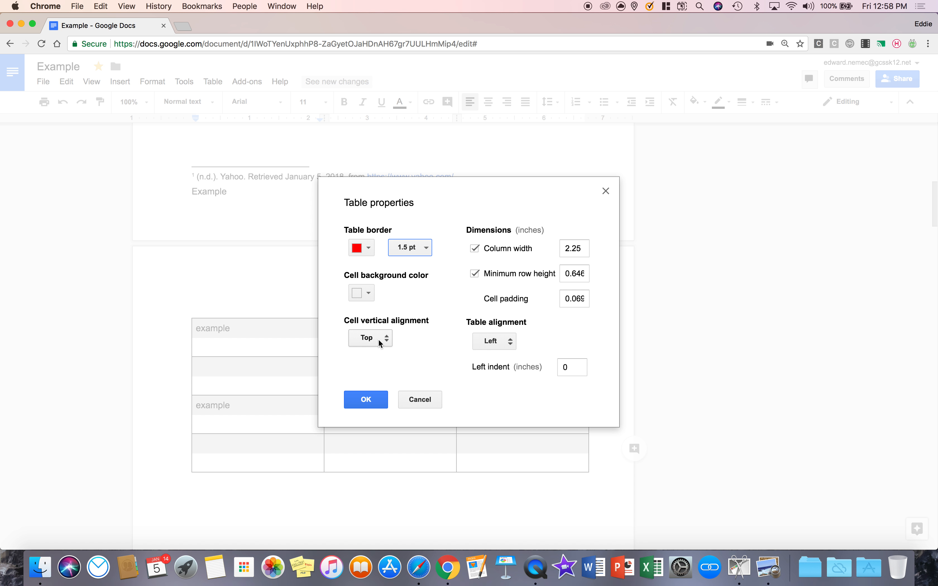
Set the background color of all the table's cells to gray and apply the table properties.
click(368, 297)
click(419, 332)
click(365, 405)
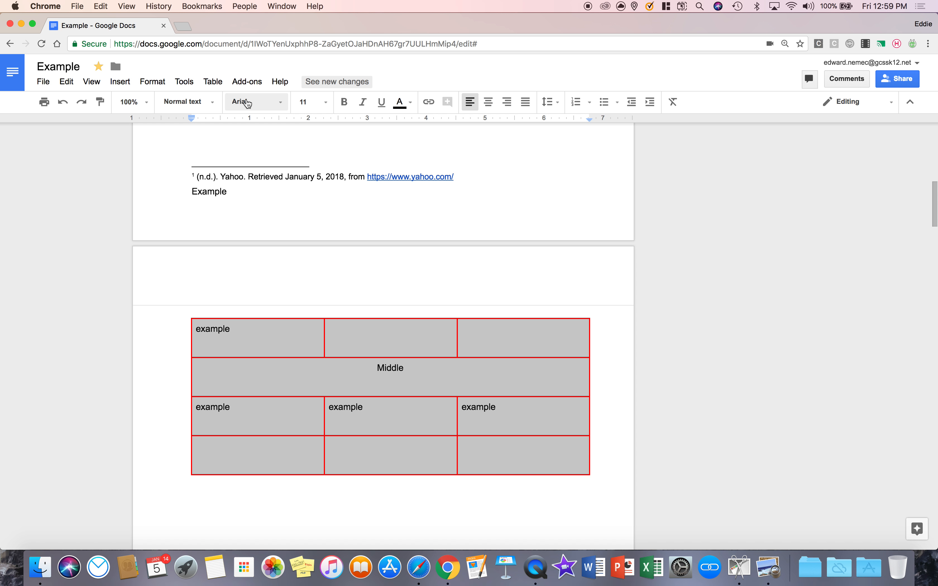
Browse the add-ons catalog for Table Formatter, view its details page, and close the catalog.
click(217, 86)
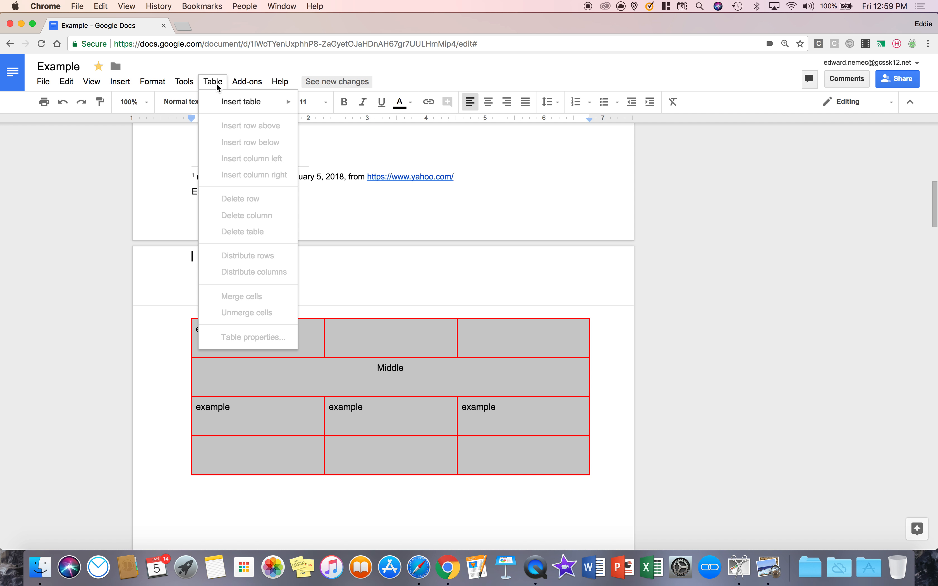
click(239, 86)
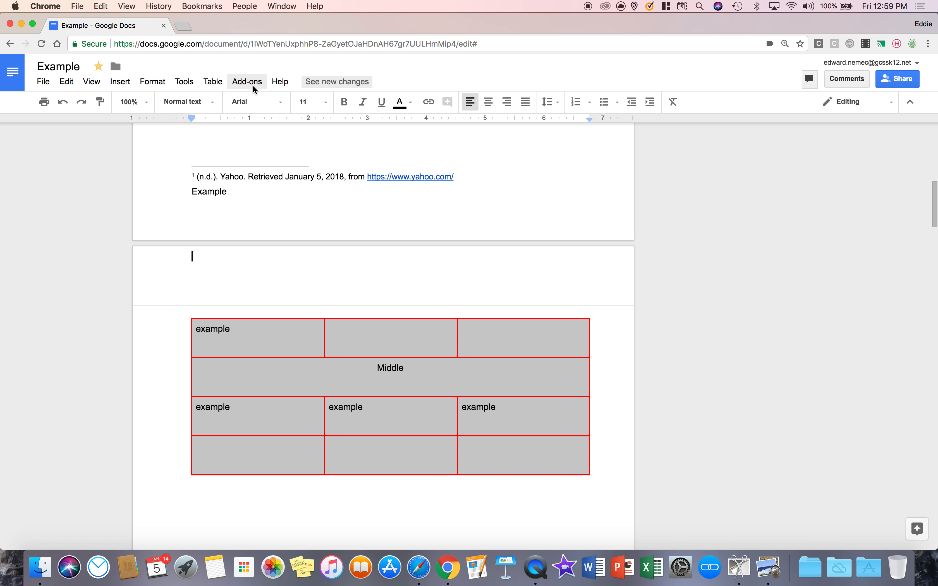
click(250, 84)
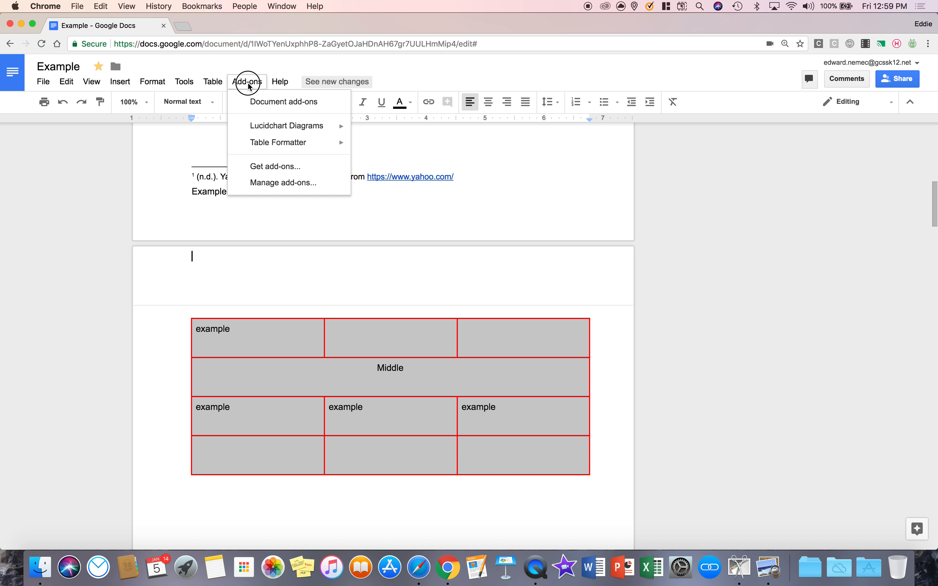
click(280, 172)
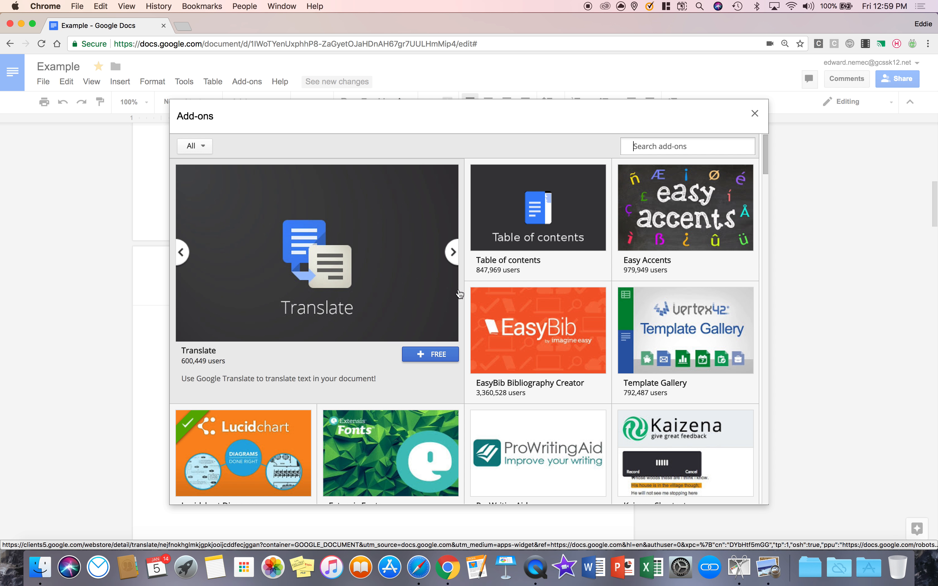
scroll(460, 291, down, 4)
scroll(461, 288, down, 10)
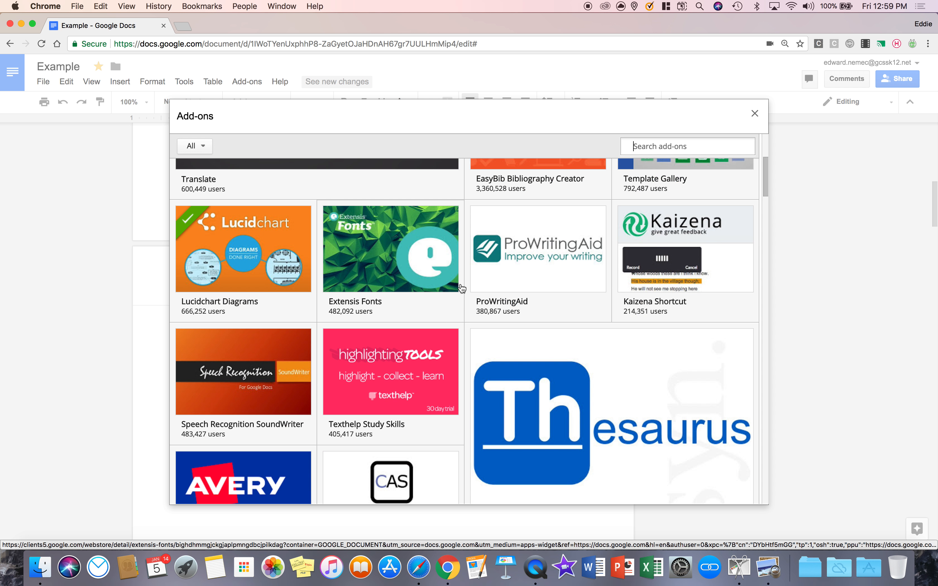
scroll(463, 285, down, 1)
scroll(467, 281, up, 2)
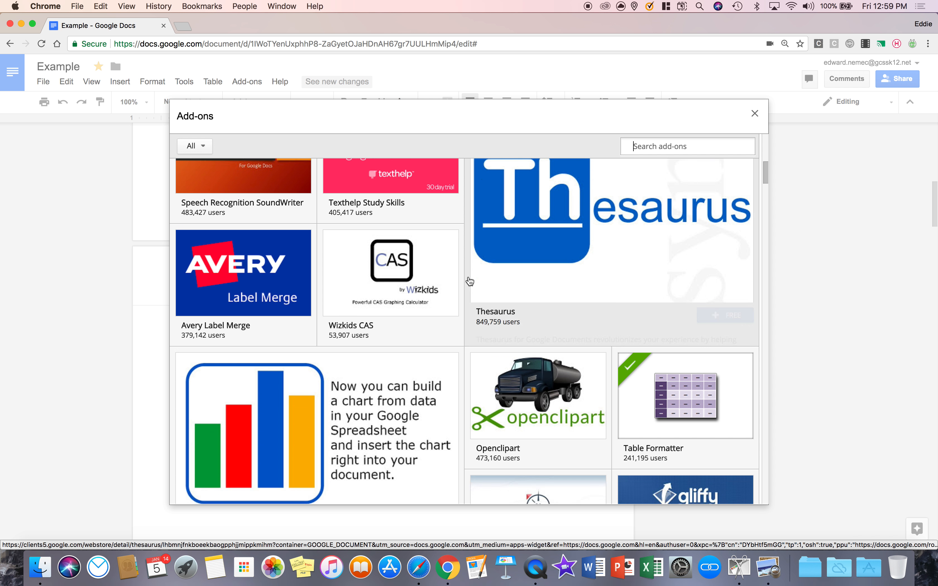
scroll(467, 280, down, 2)
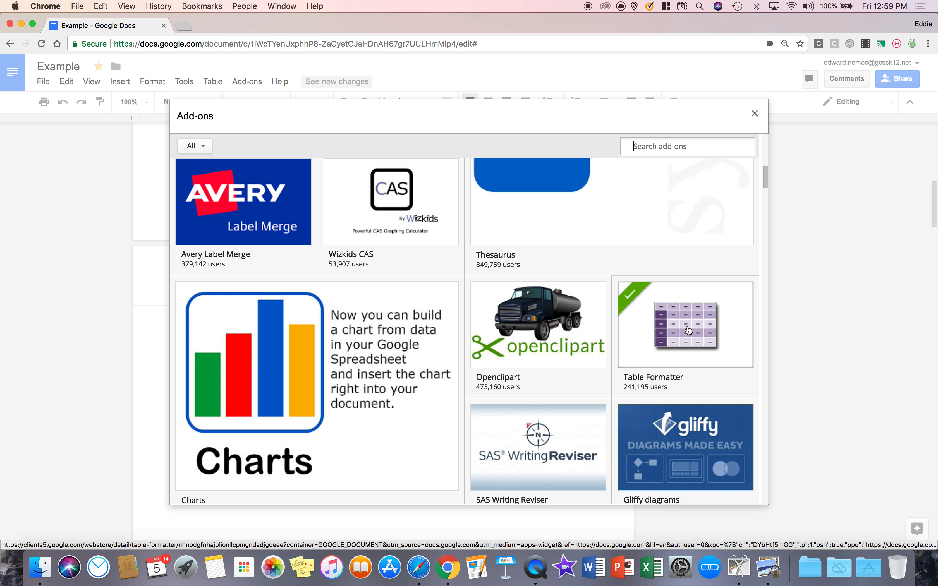
click(810, 278)
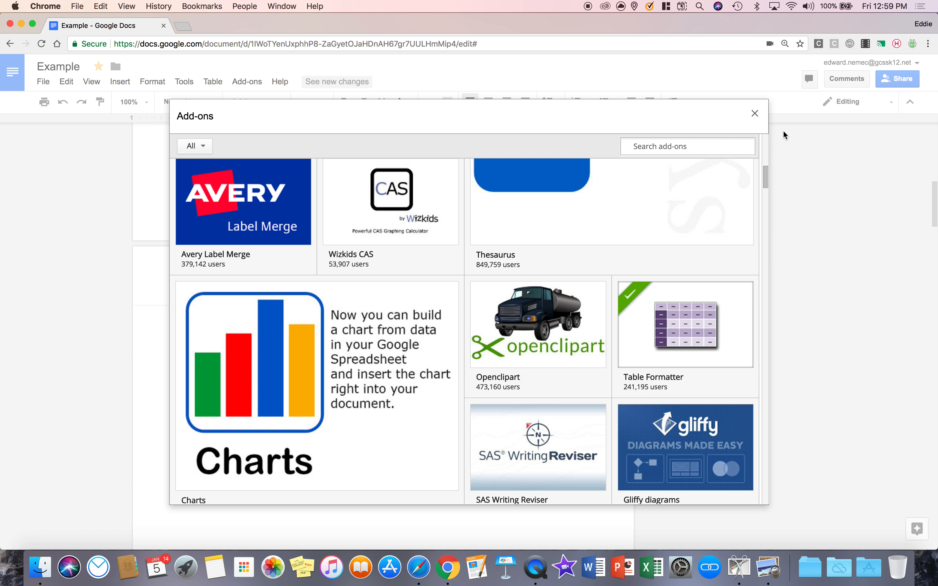
click(671, 344)
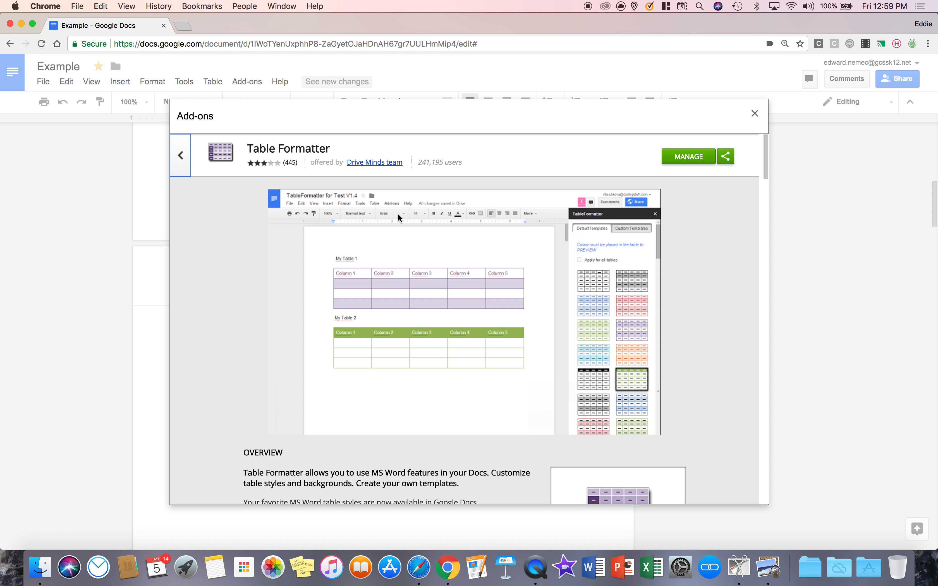
click(754, 115)
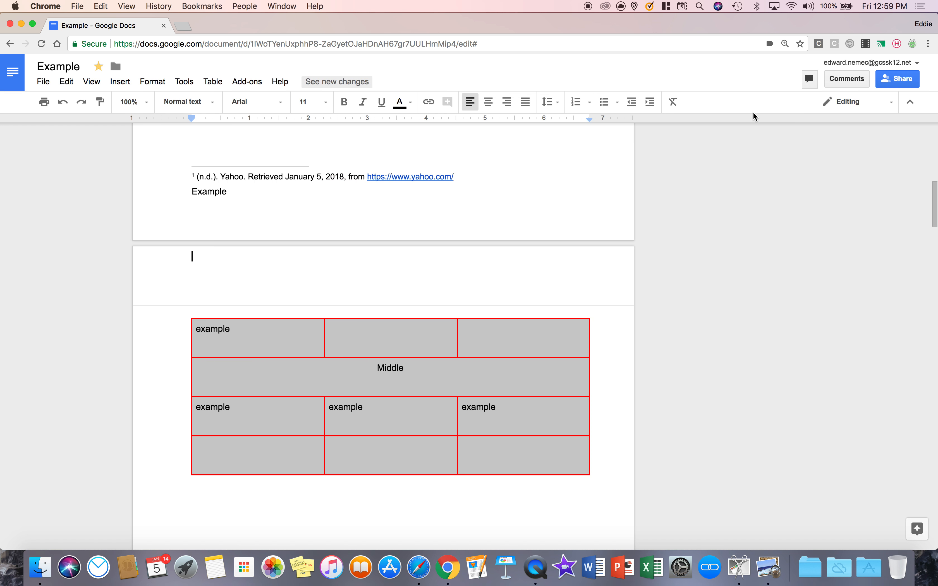
Place the cursor in the table's first row and launch the Table Formatter add-on.
click(422, 364)
click(414, 340)
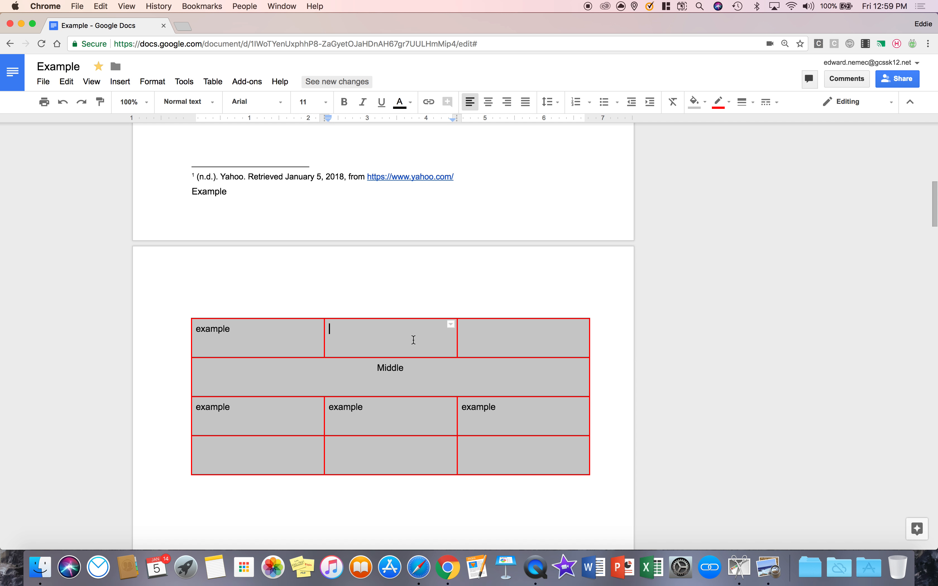
click(250, 79)
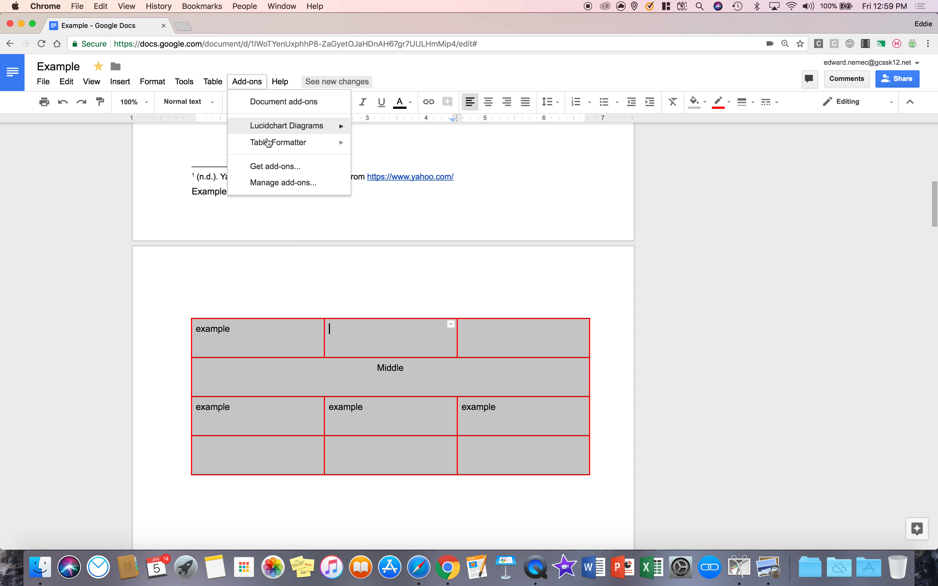
mouse_move(282, 149)
click(424, 145)
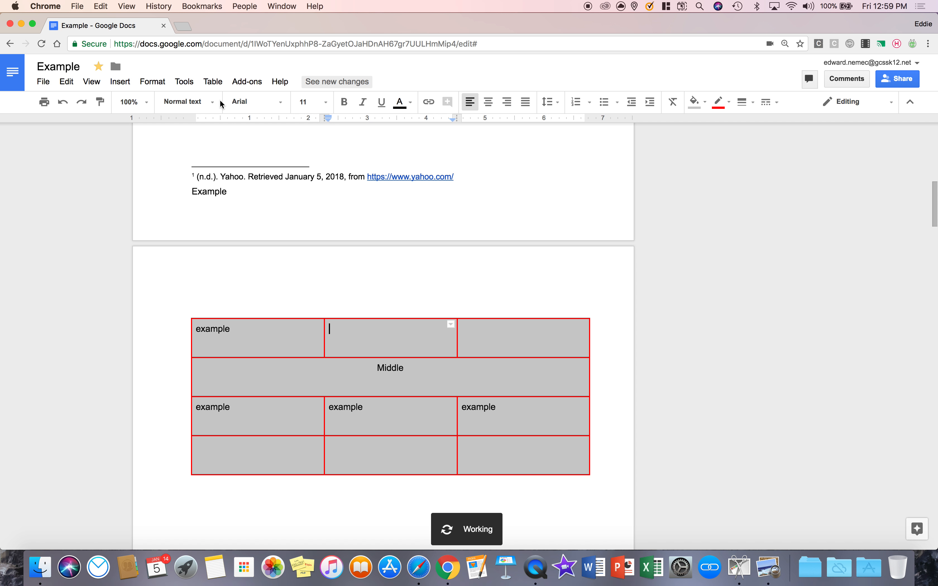
click(213, 81)
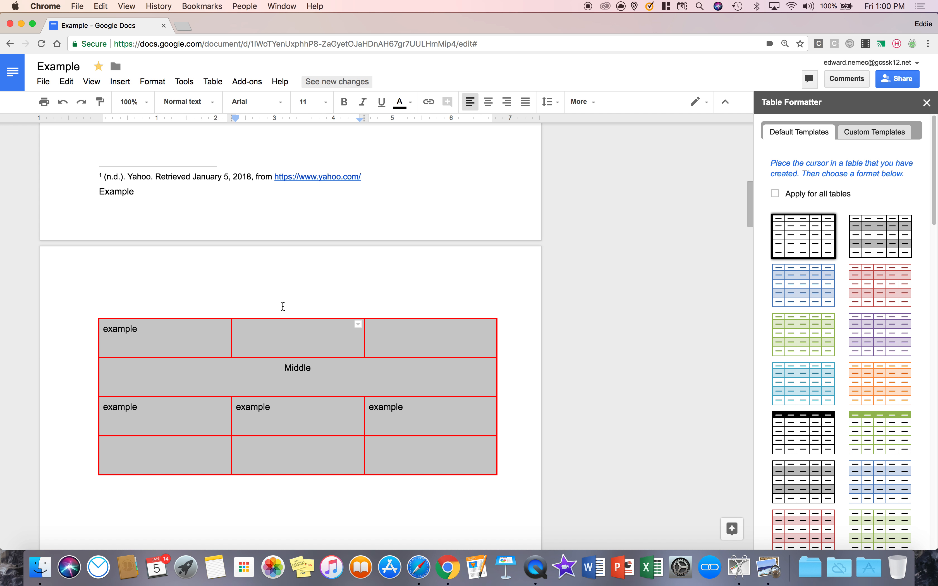
Apply the plain black-grid default template to the table from its first cell.
click(188, 333)
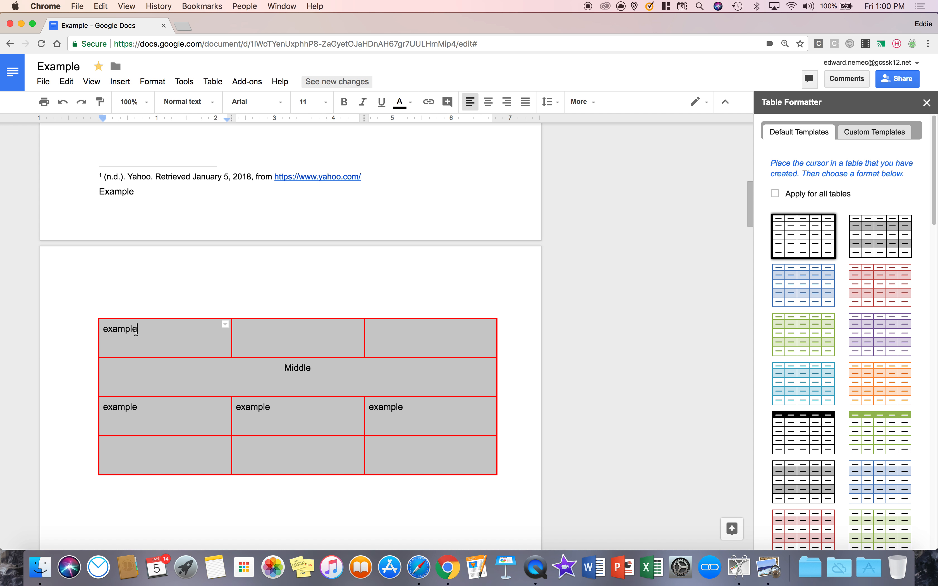
click(811, 225)
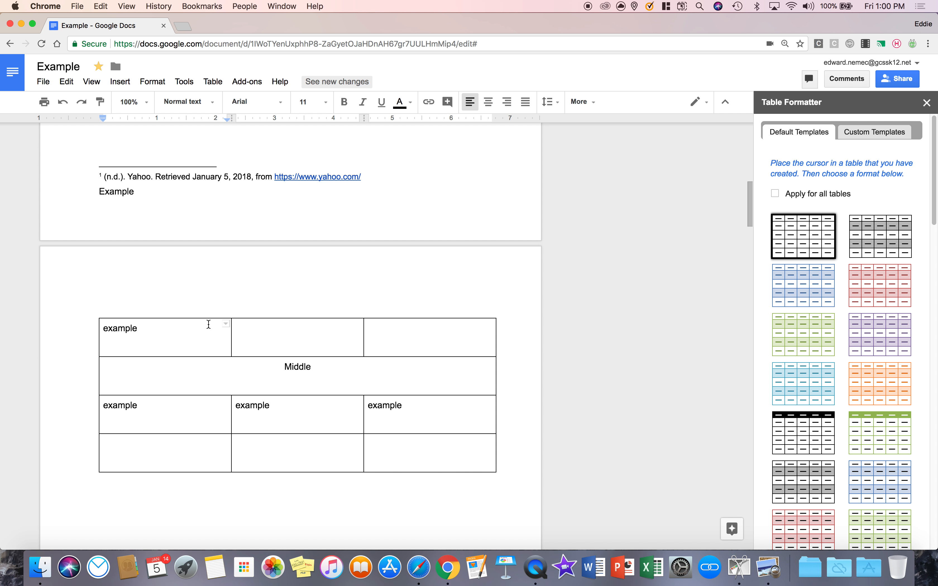
scroll(268, 382, down, 2)
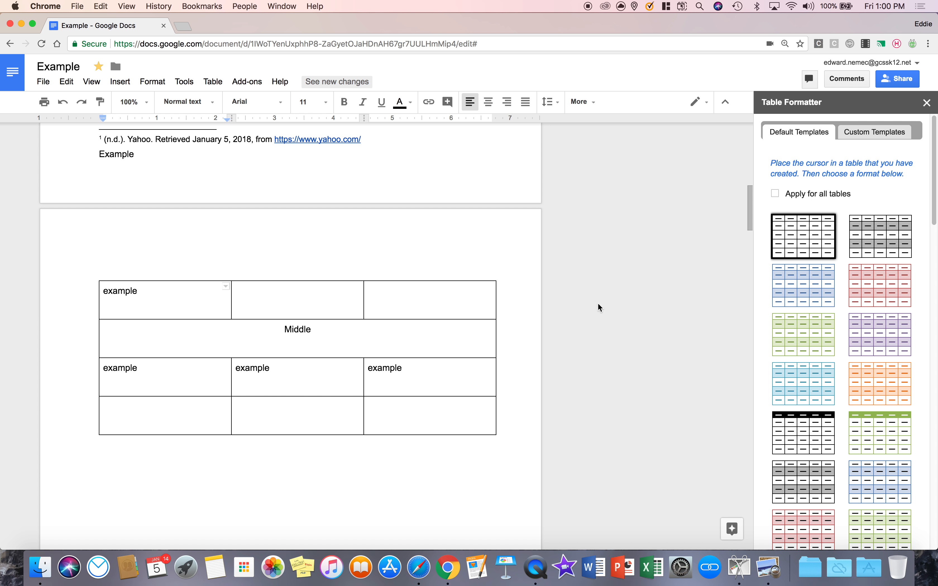
Try templates on the table with a black header row, purple banding, a black first column, and dark gray banding with a white first column.
click(791, 422)
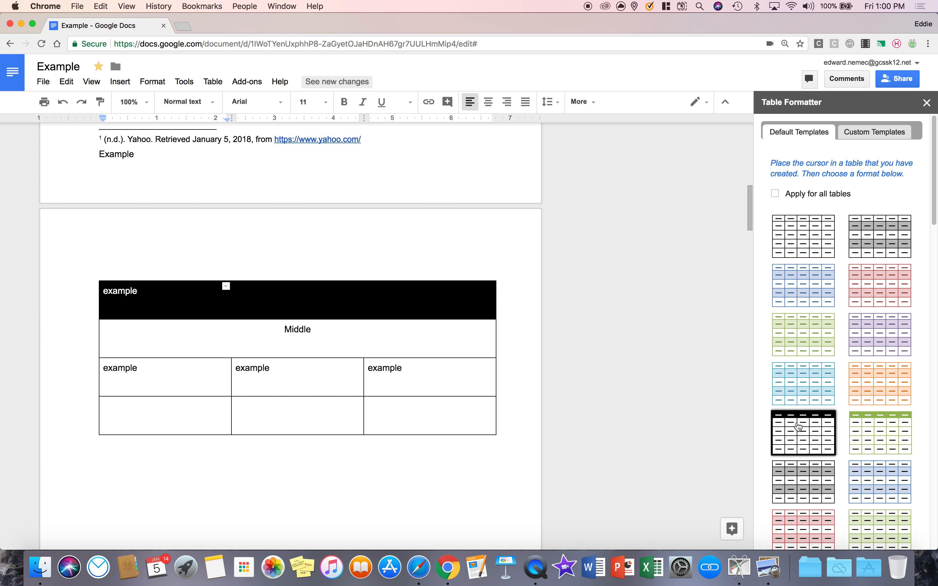
scroll(836, 420, down, 3)
click(821, 420)
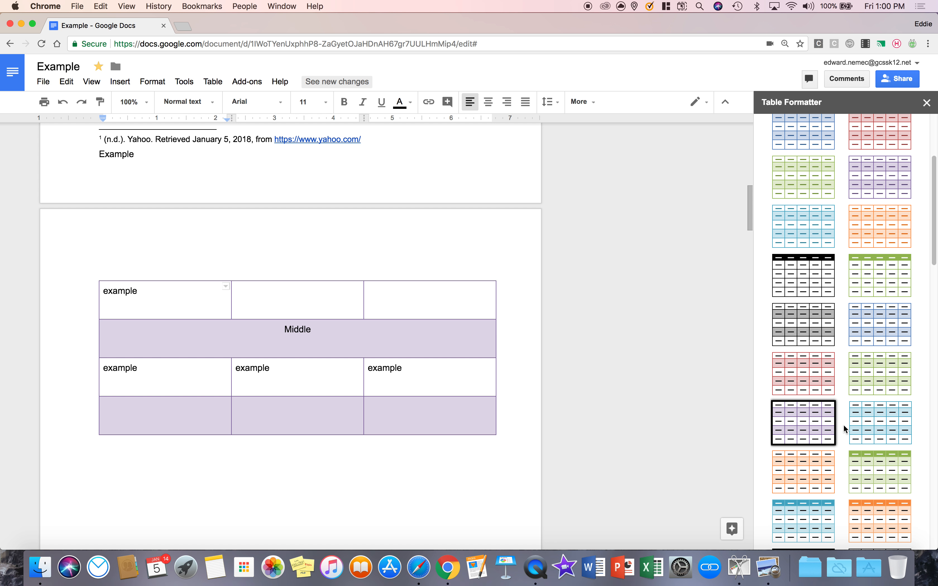
click(808, 399)
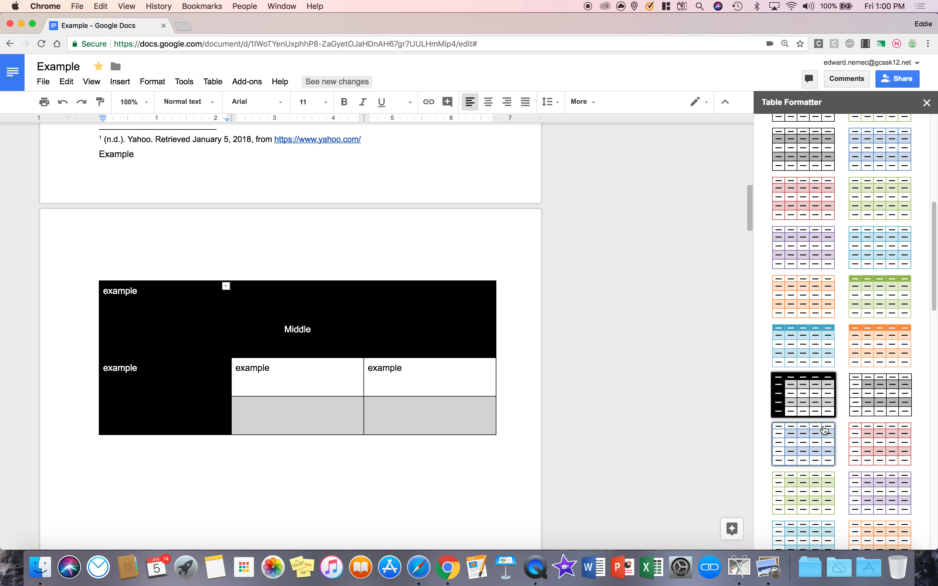
click(894, 456)
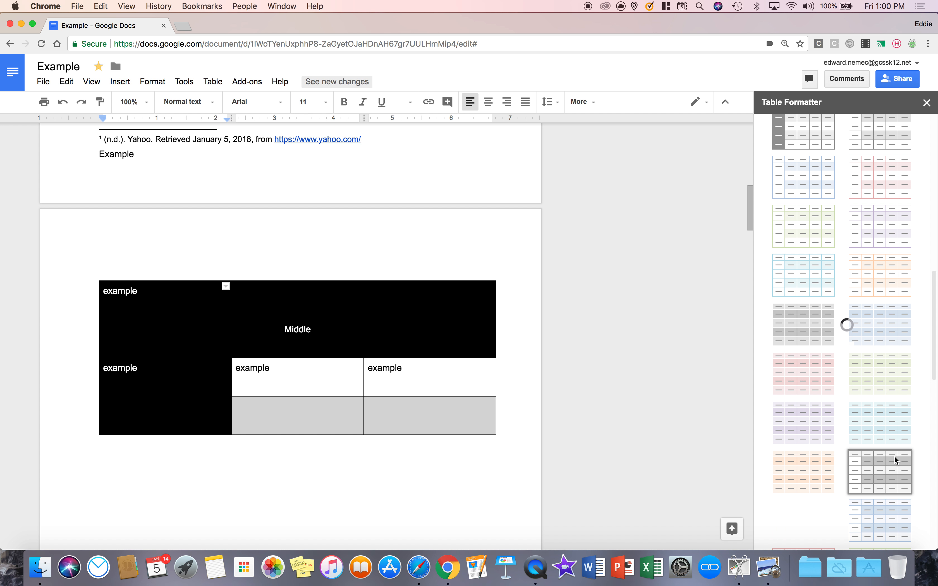
scroll(894, 461, down, 3)
scroll(825, 473, down, 6)
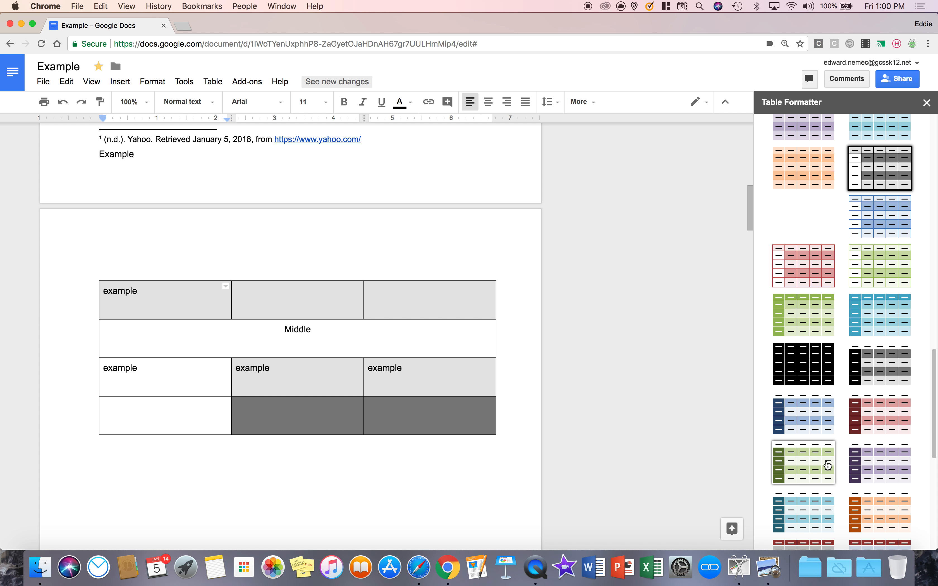
Apply the default template with a dark red header row and gray banded rows to the table.
click(830, 464)
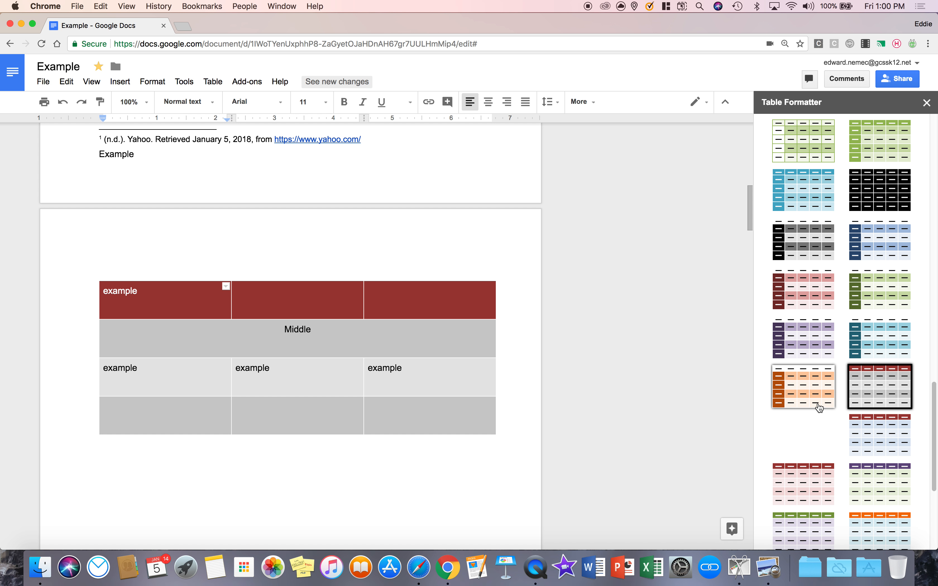
scroll(817, 482, down, 5)
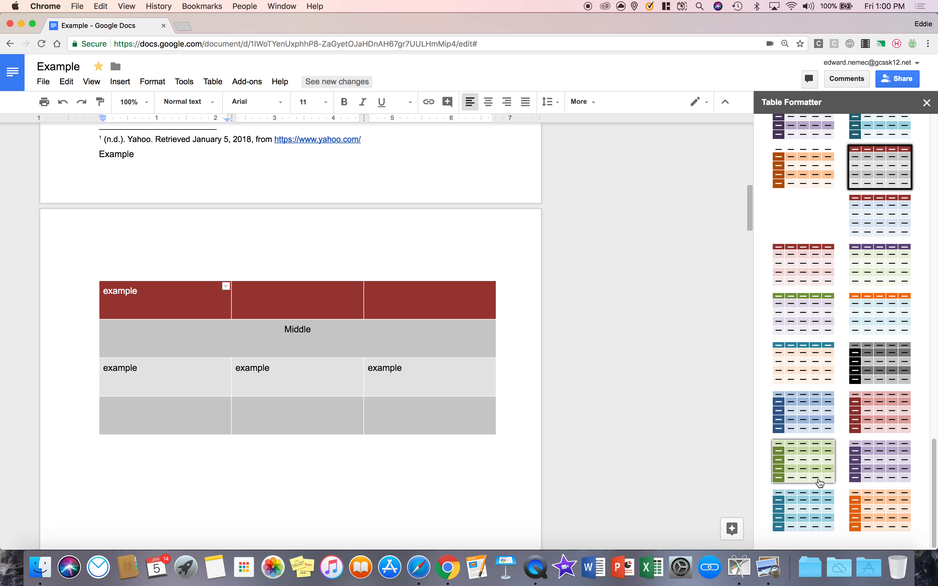
click(820, 482)
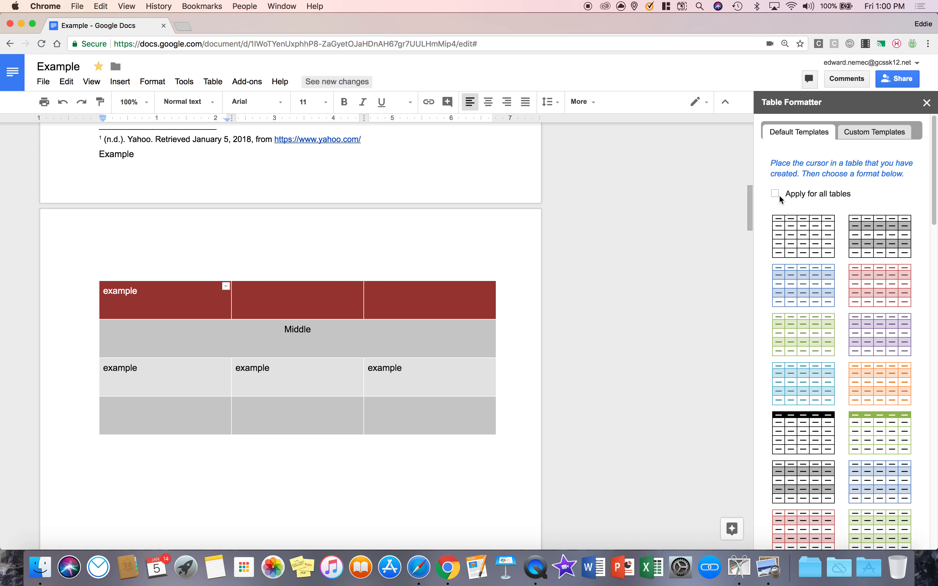
Close the Table Formatter sidebar and return to the formatted table in the document.
click(245, 80)
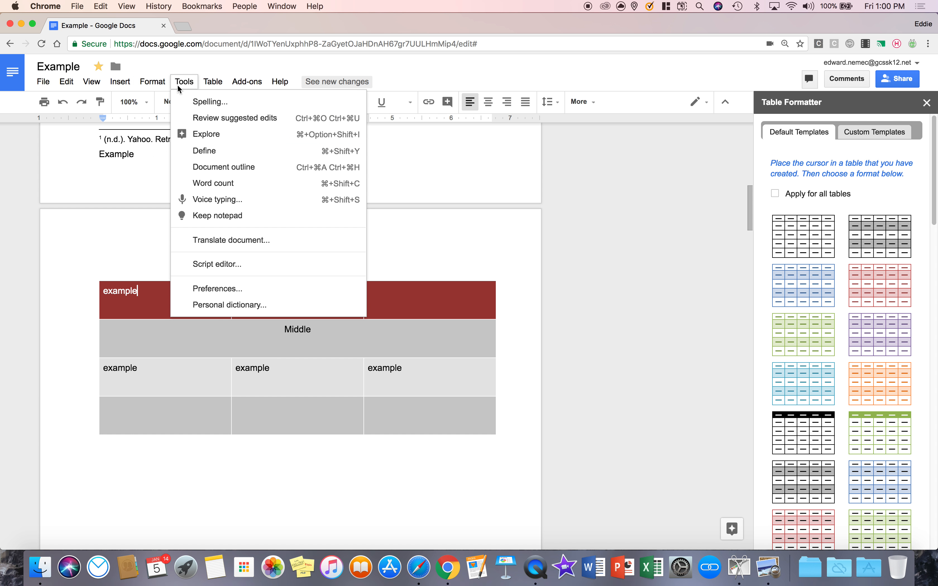
click(475, 163)
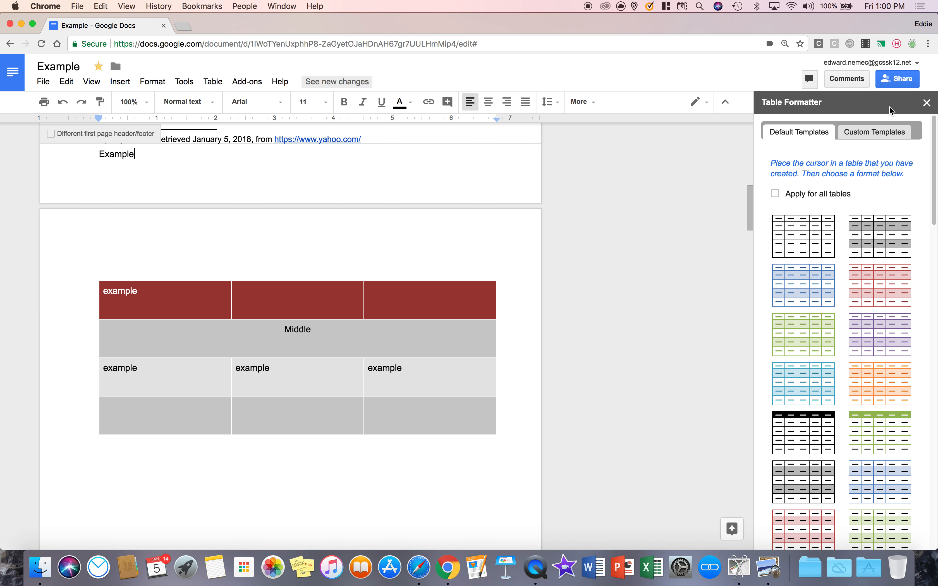
click(927, 102)
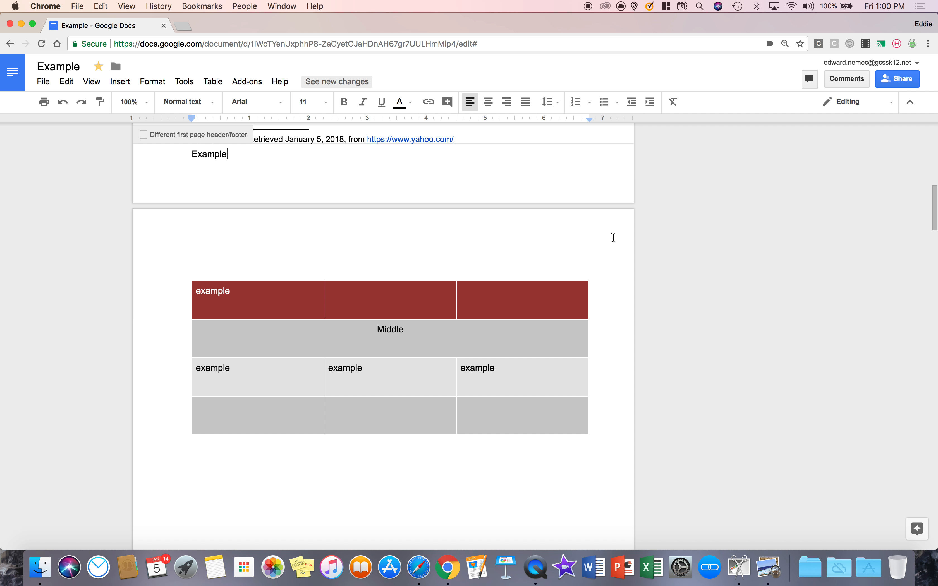
scroll(612, 238, down, 9)
scroll(600, 238, up, 8)
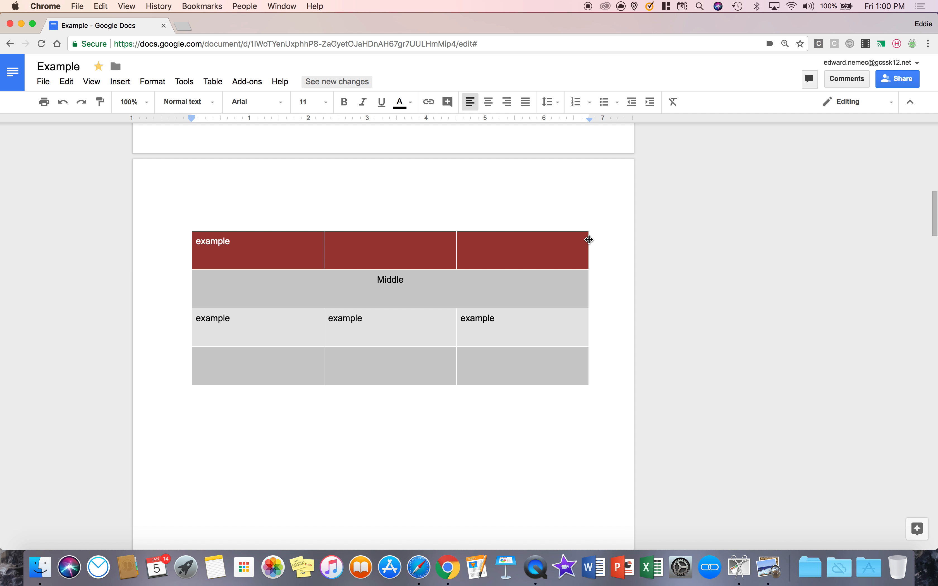